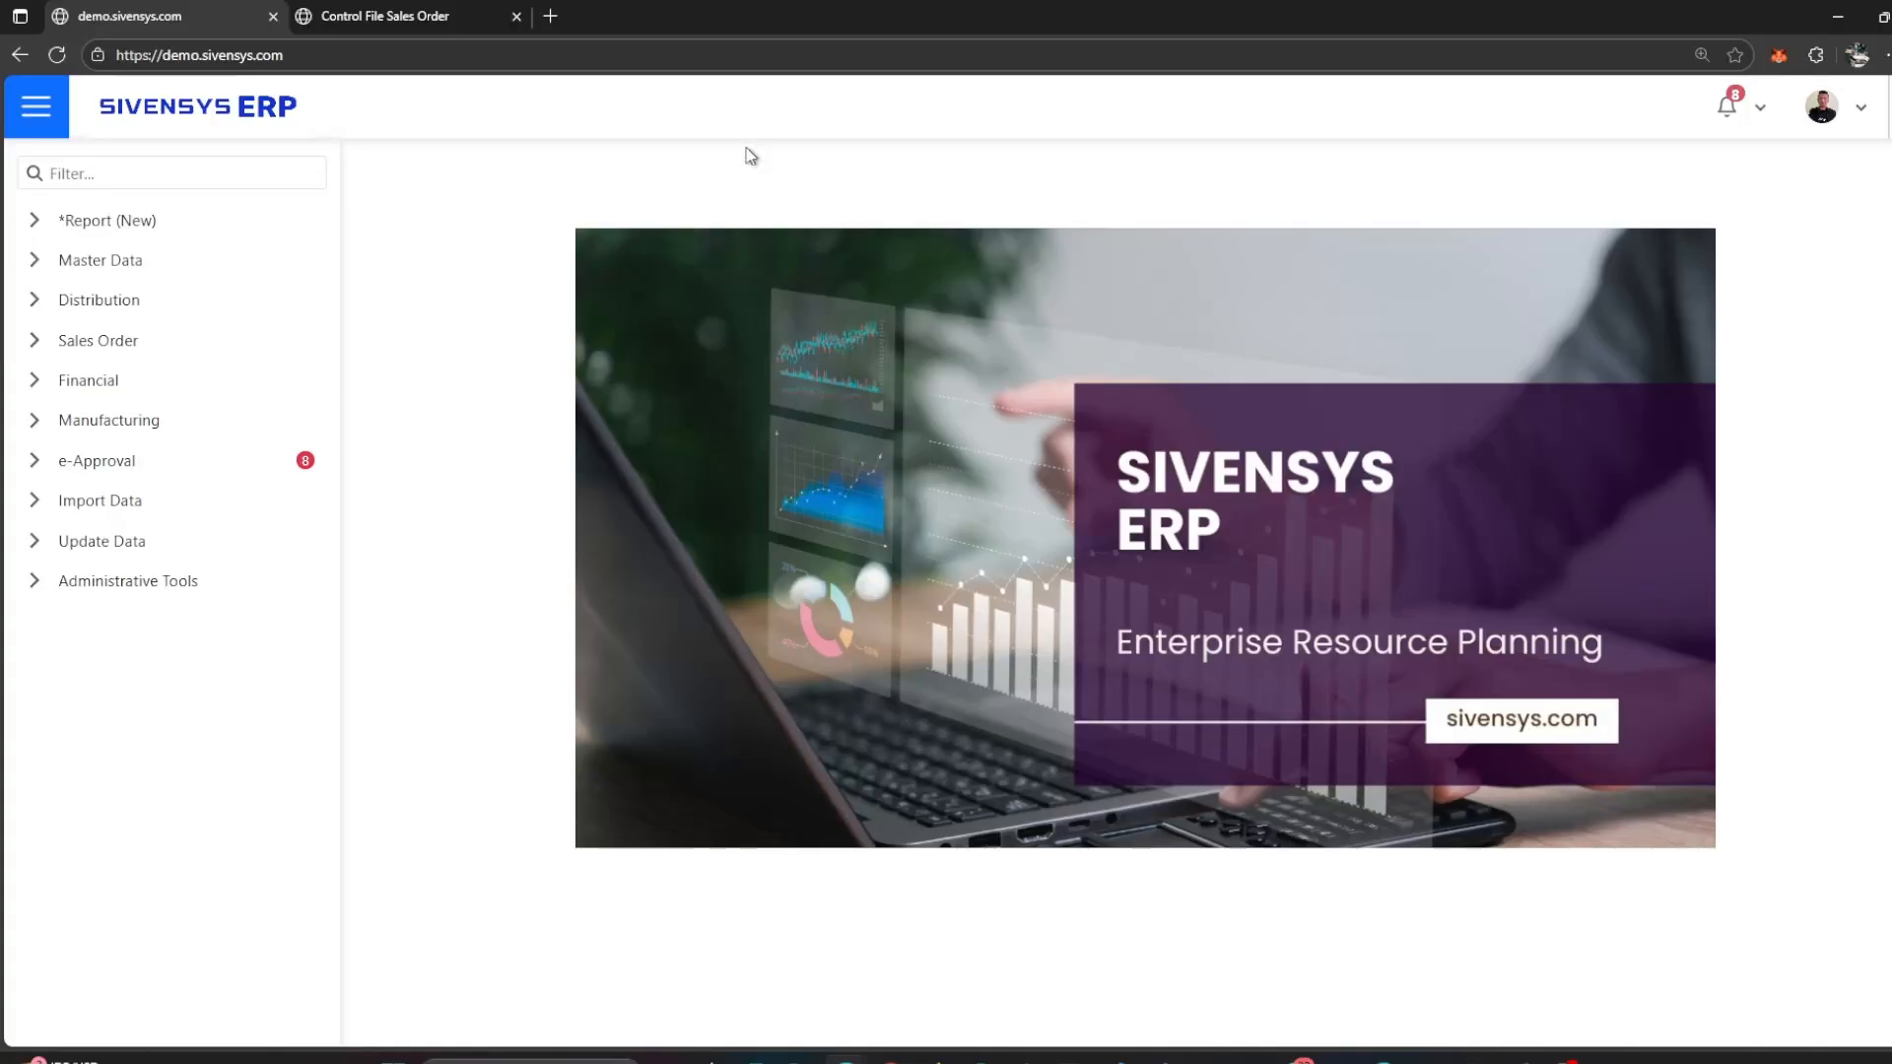
Step: In the Sales Order Control File, edit the settings so Workflow at Sales Order is unticked, and save the update
{"action": "left_click", "coordinate": [439, 11]}
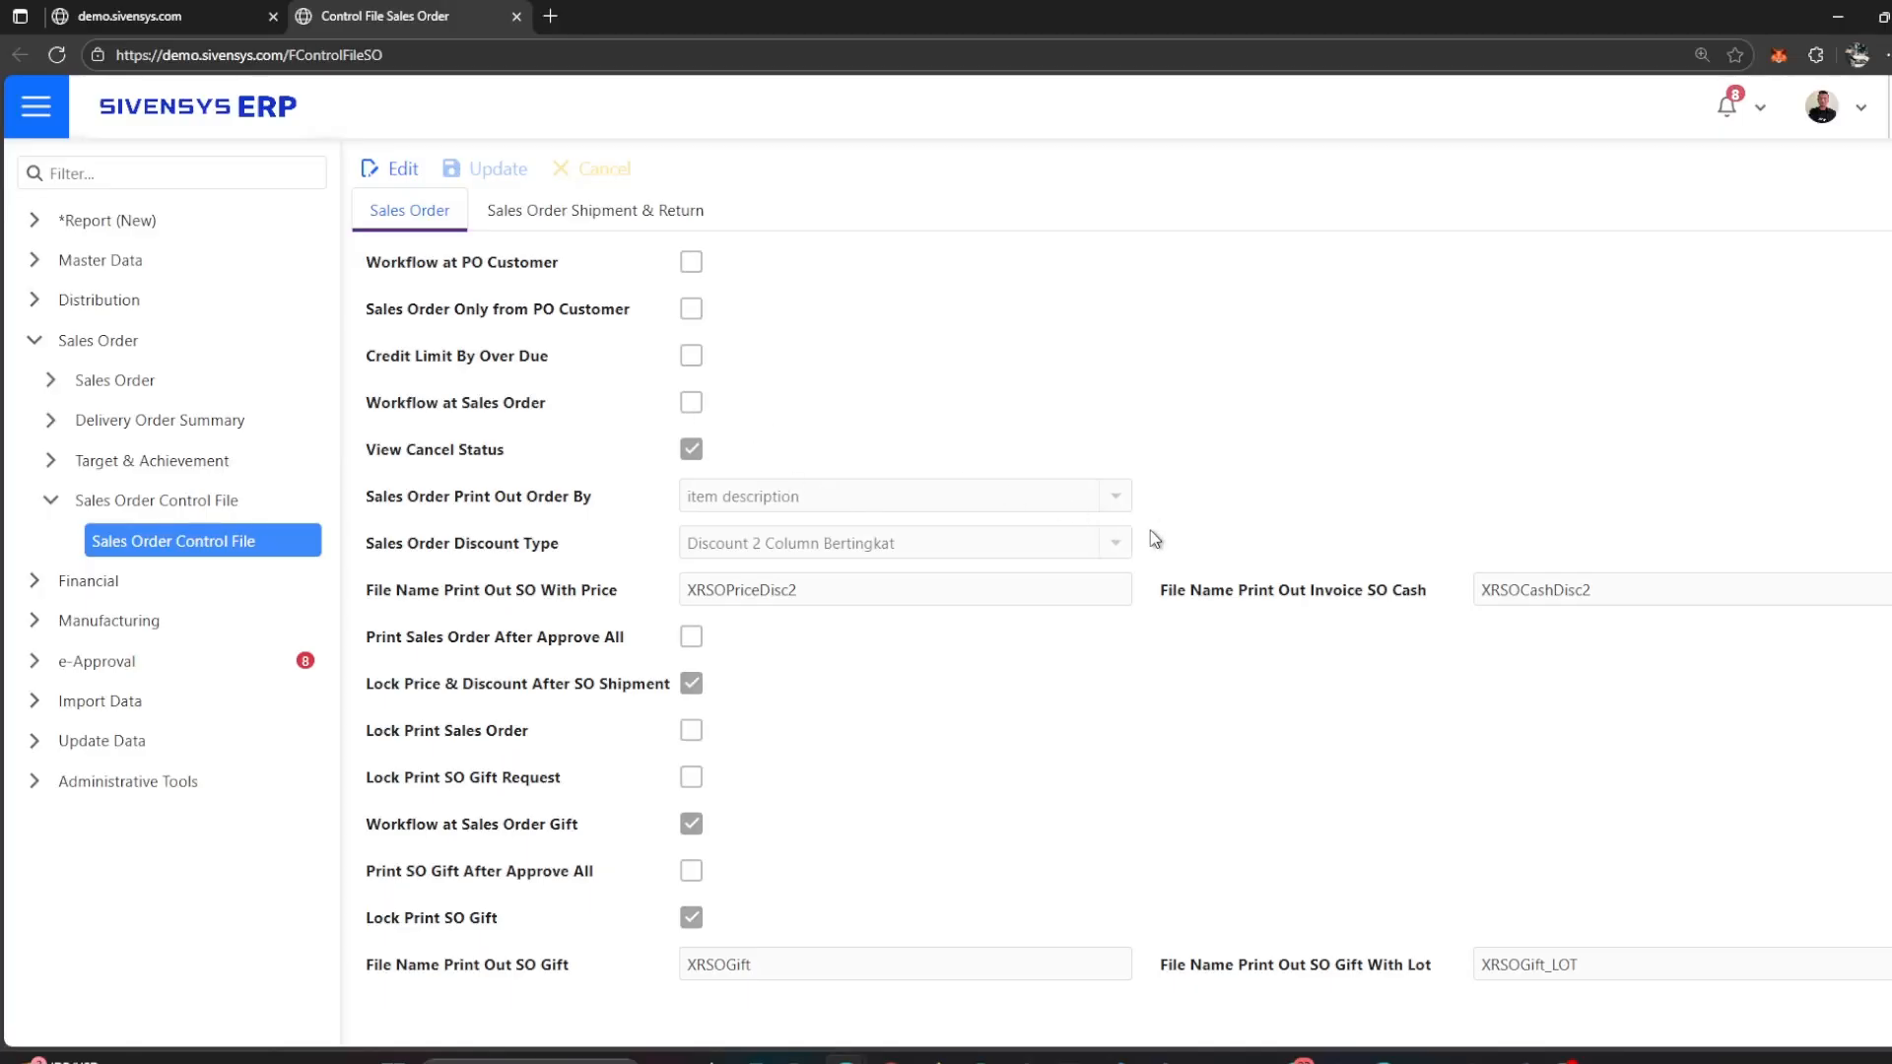
{"action": "left_click", "coordinate": [387, 165]}
{"action": "left_click", "coordinate": [692, 403]}
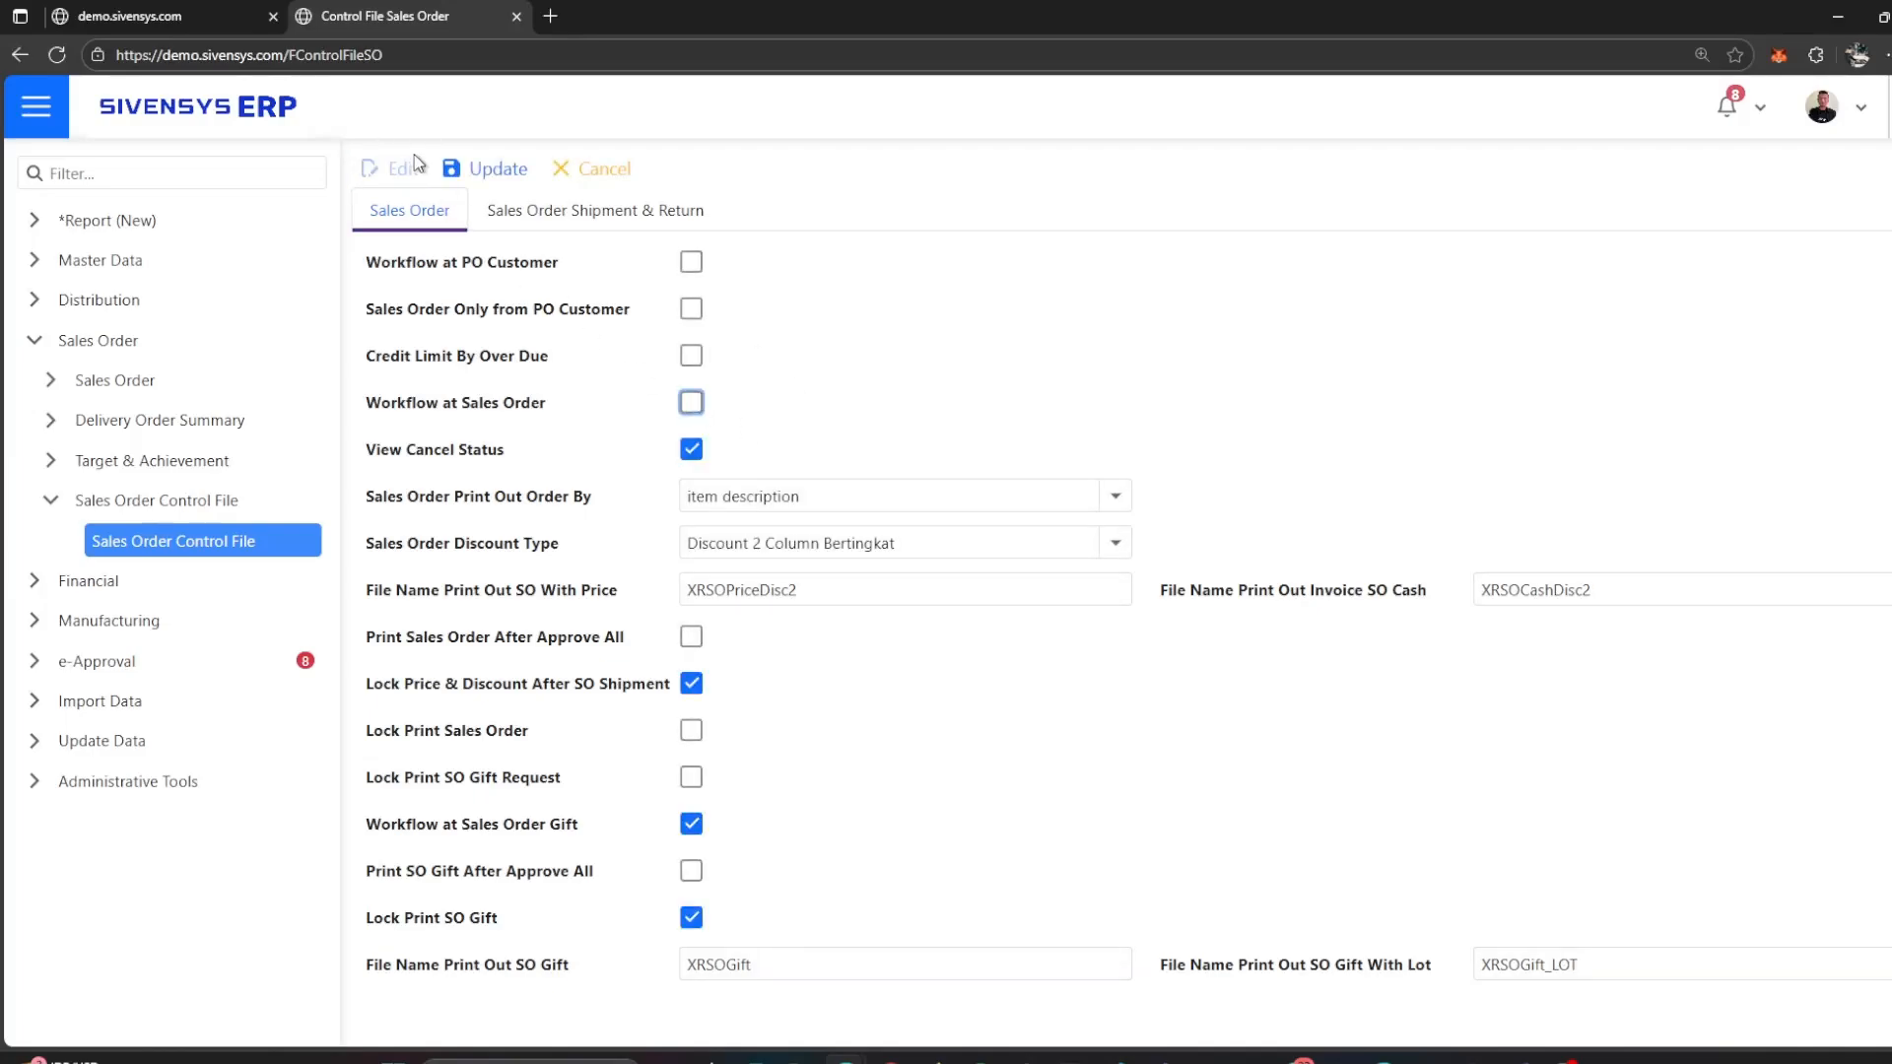
{"action": "left_click", "coordinate": [488, 168]}
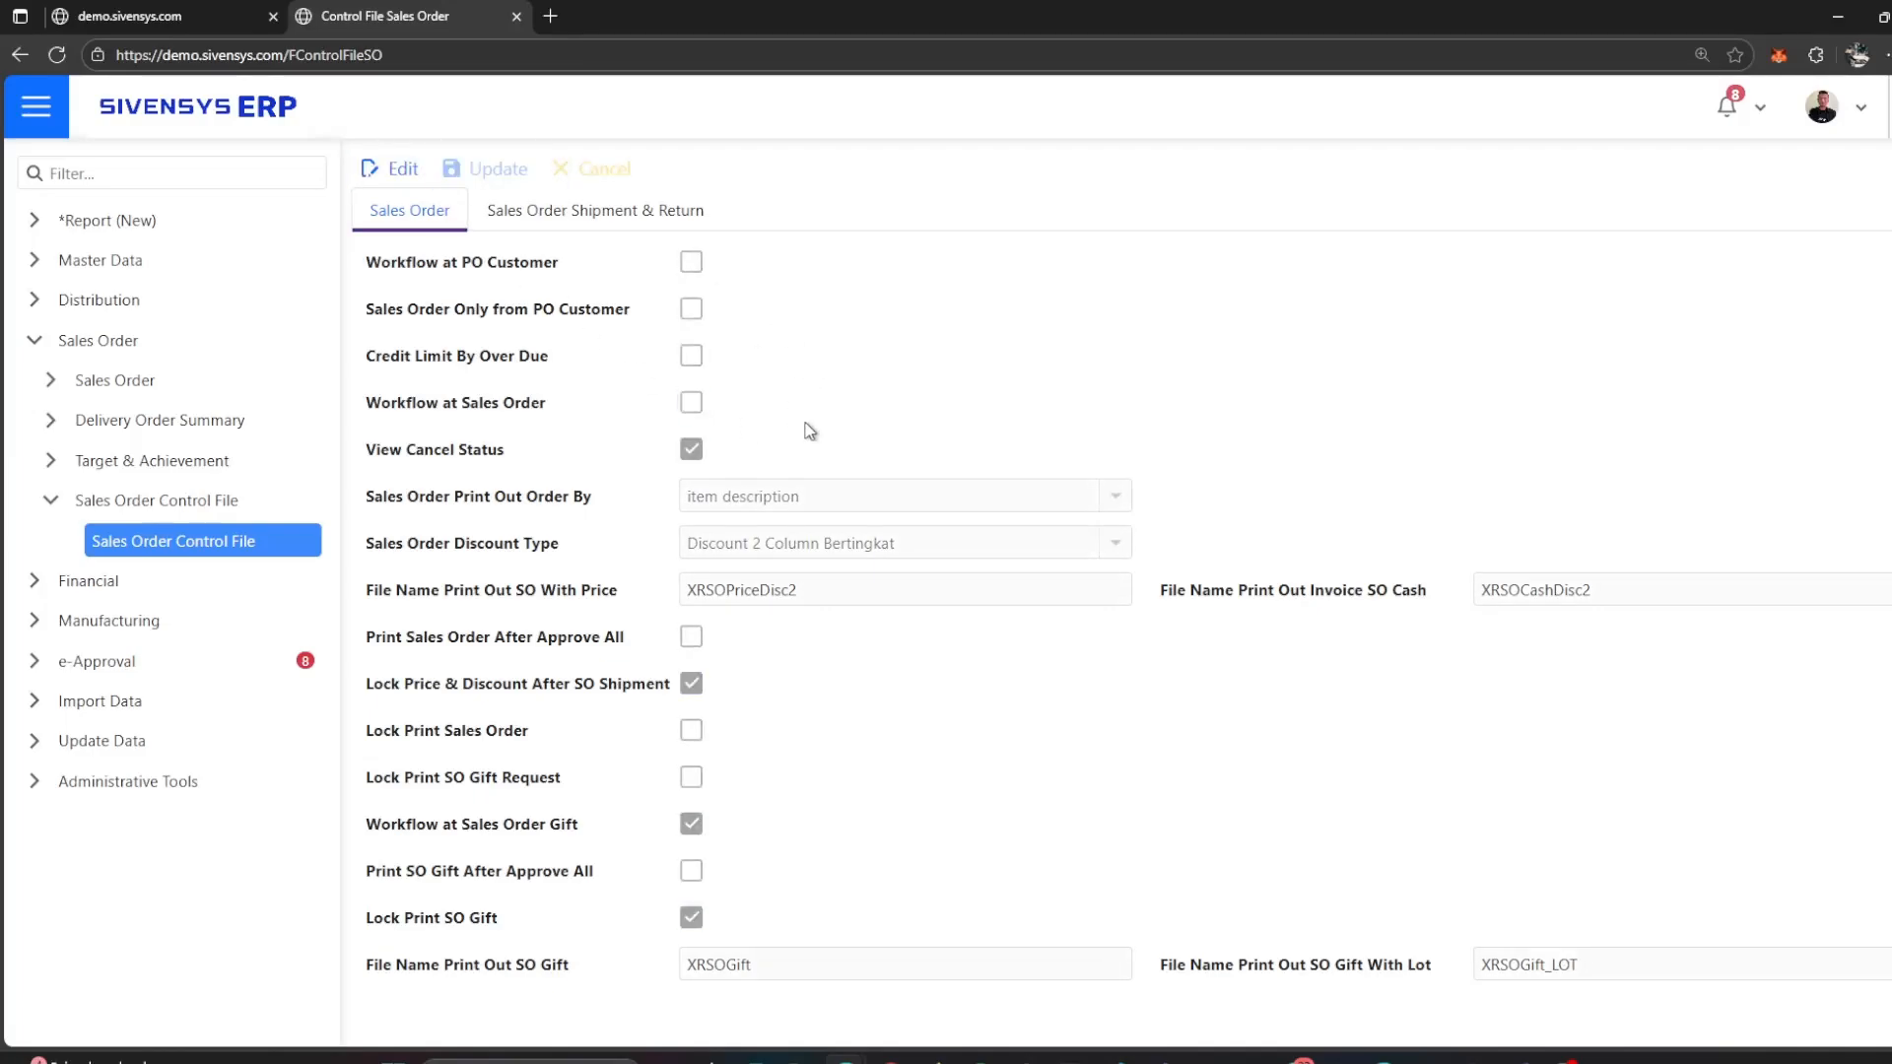
Step: Return to the ERP home page and start a new record in the Sales Order transaction
{"action": "left_click", "coordinate": [167, 22]}
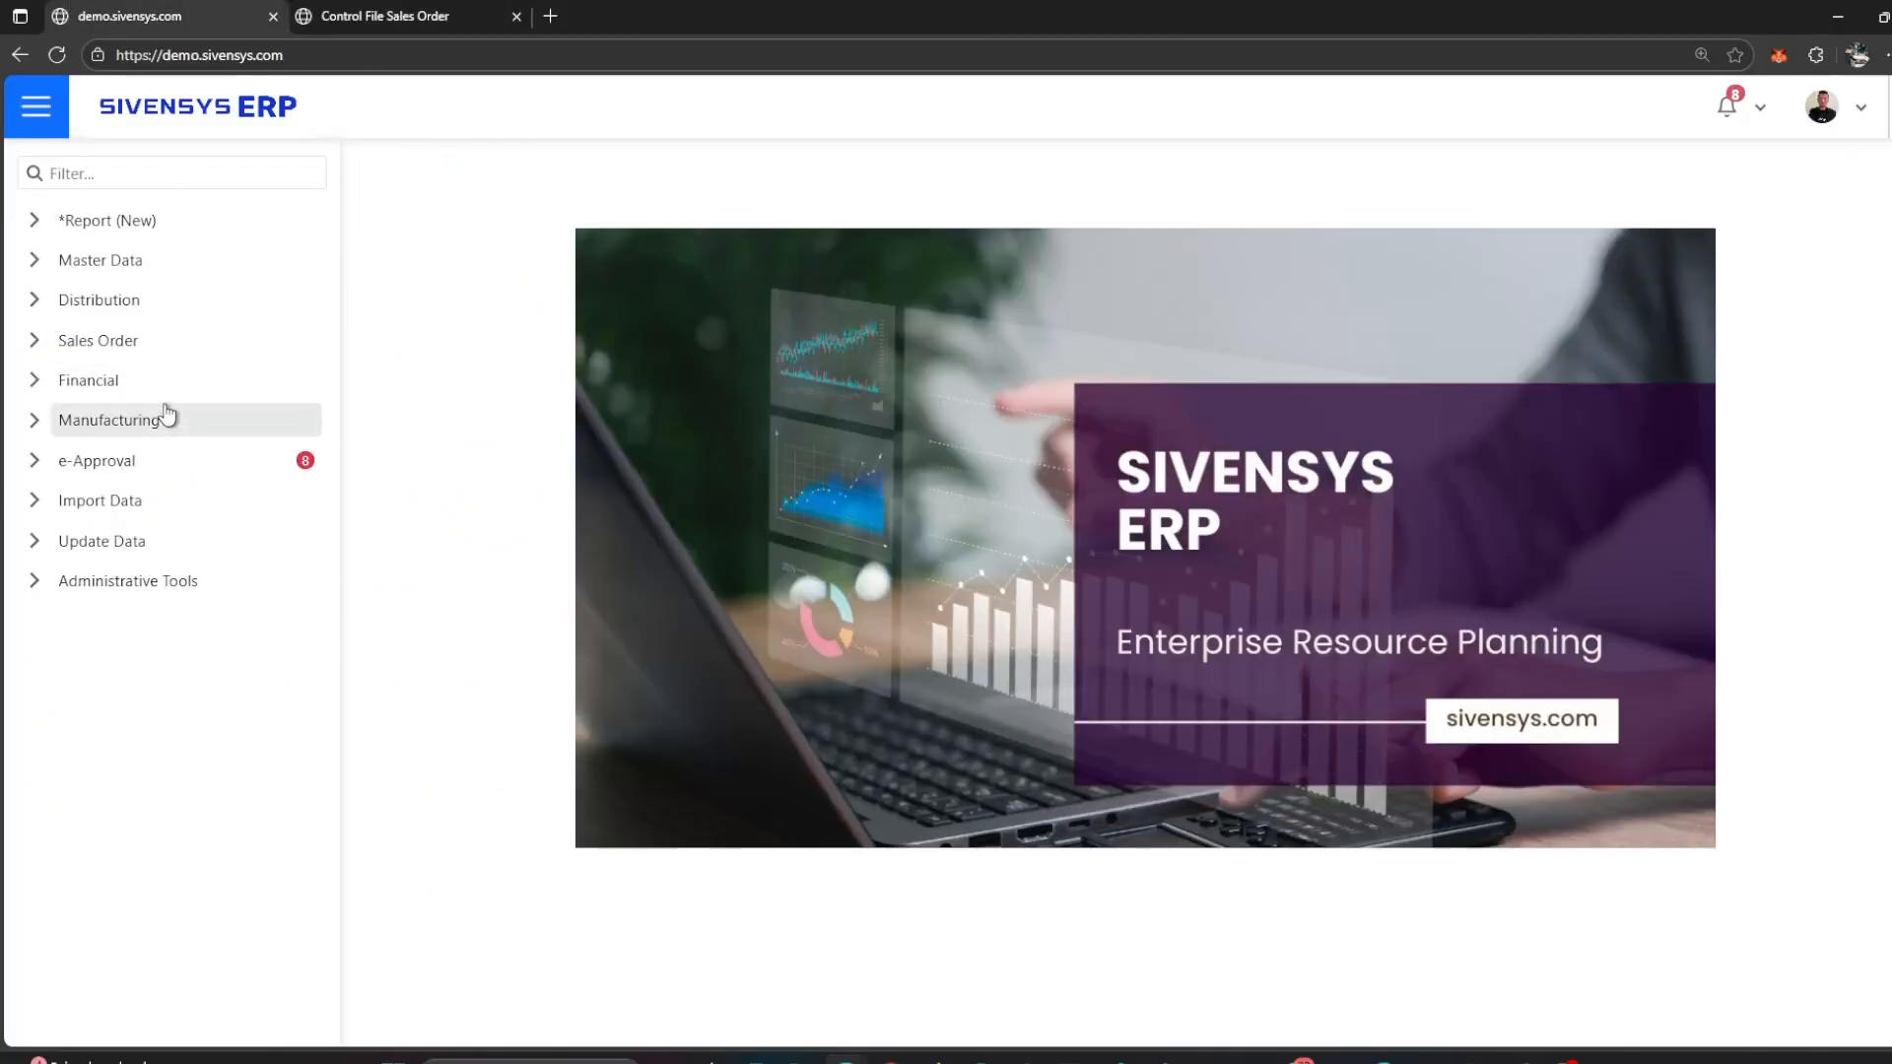
{"action": "left_click", "coordinate": [193, 339]}
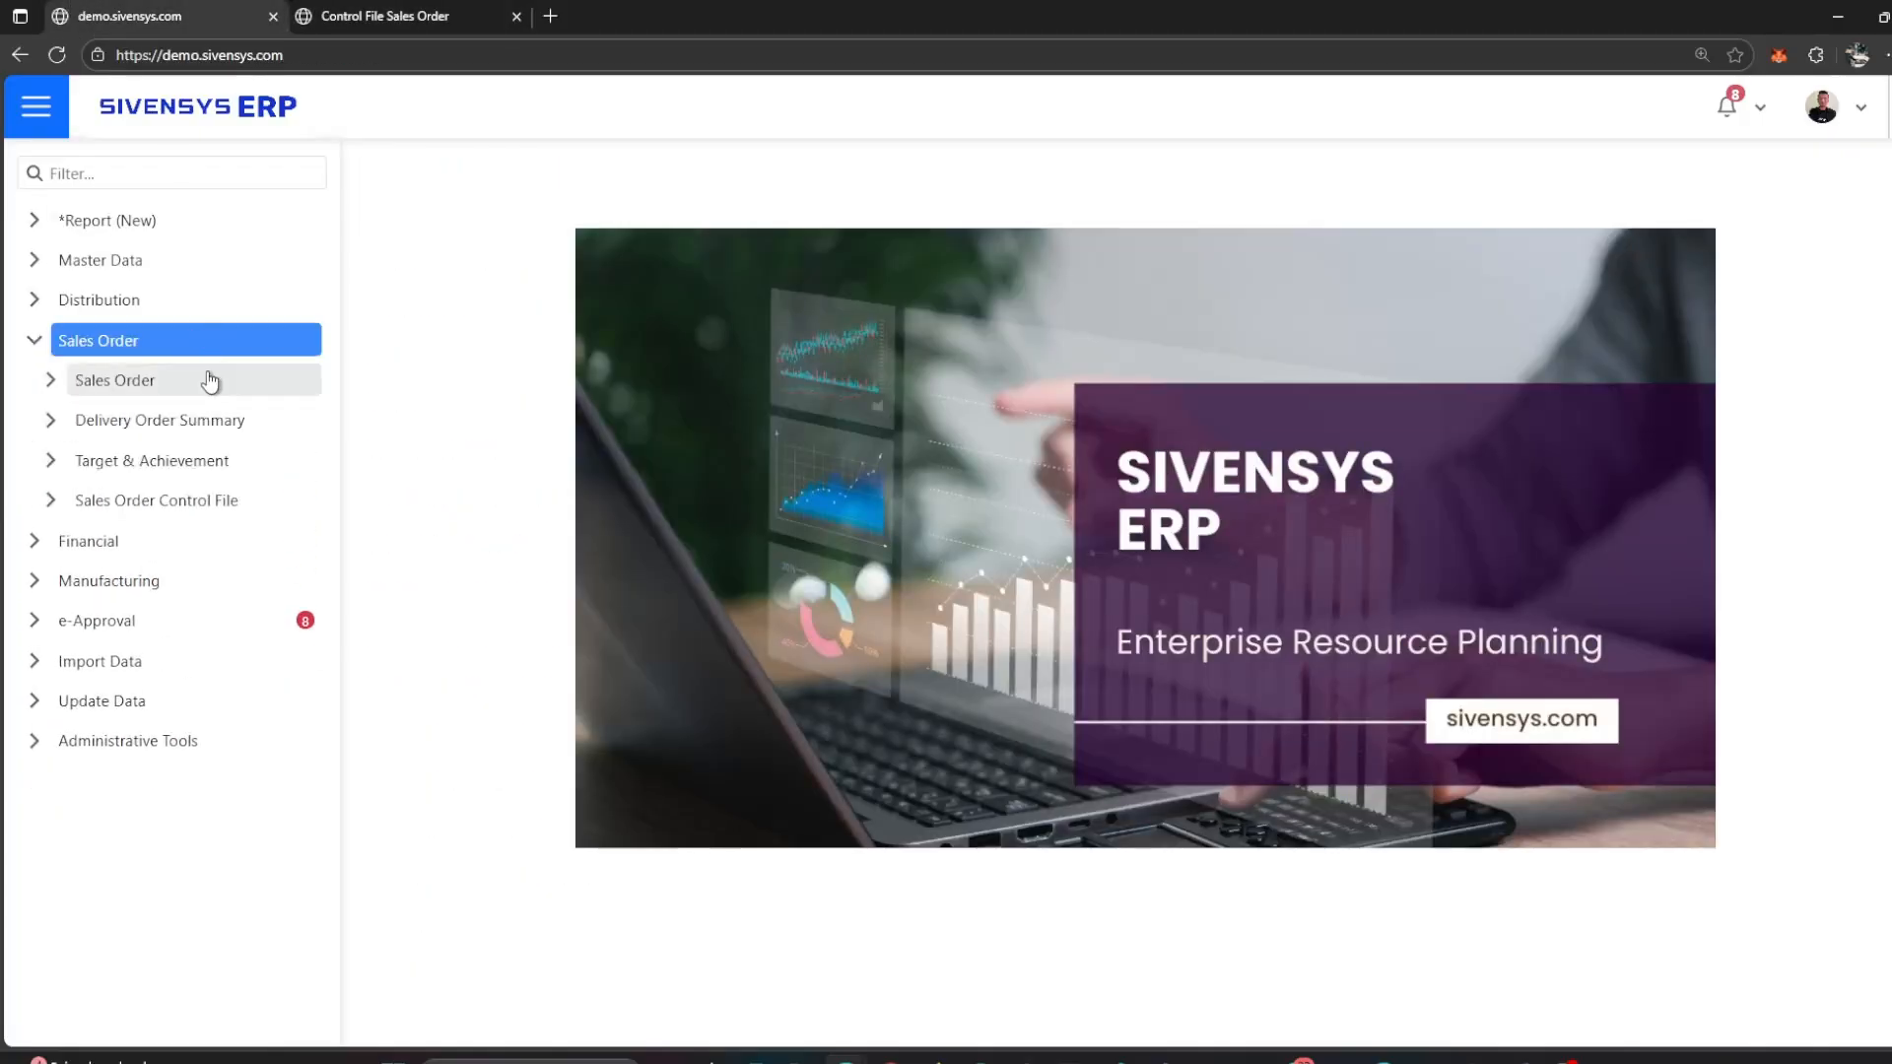
{"action": "left_click", "coordinate": [207, 380]}
{"action": "left_click", "coordinate": [207, 431]}
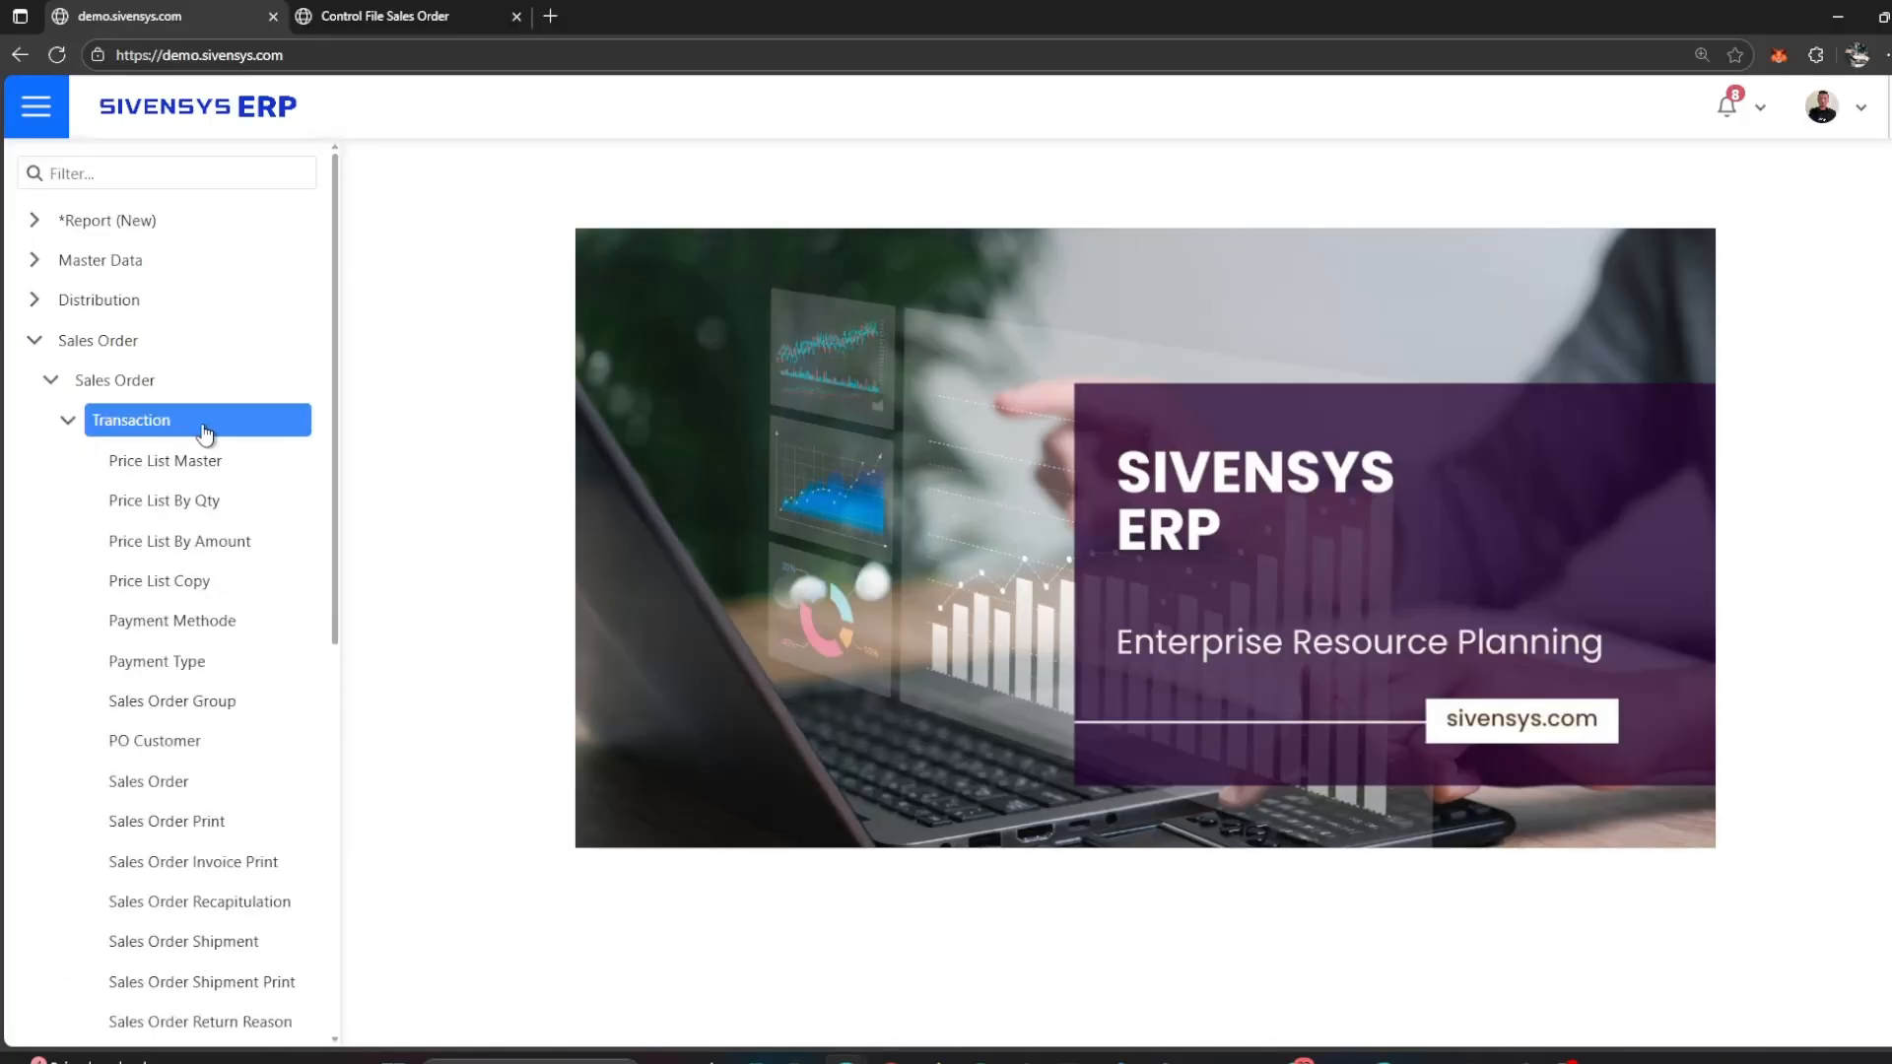
{"action": "left_click", "coordinate": [201, 784]}
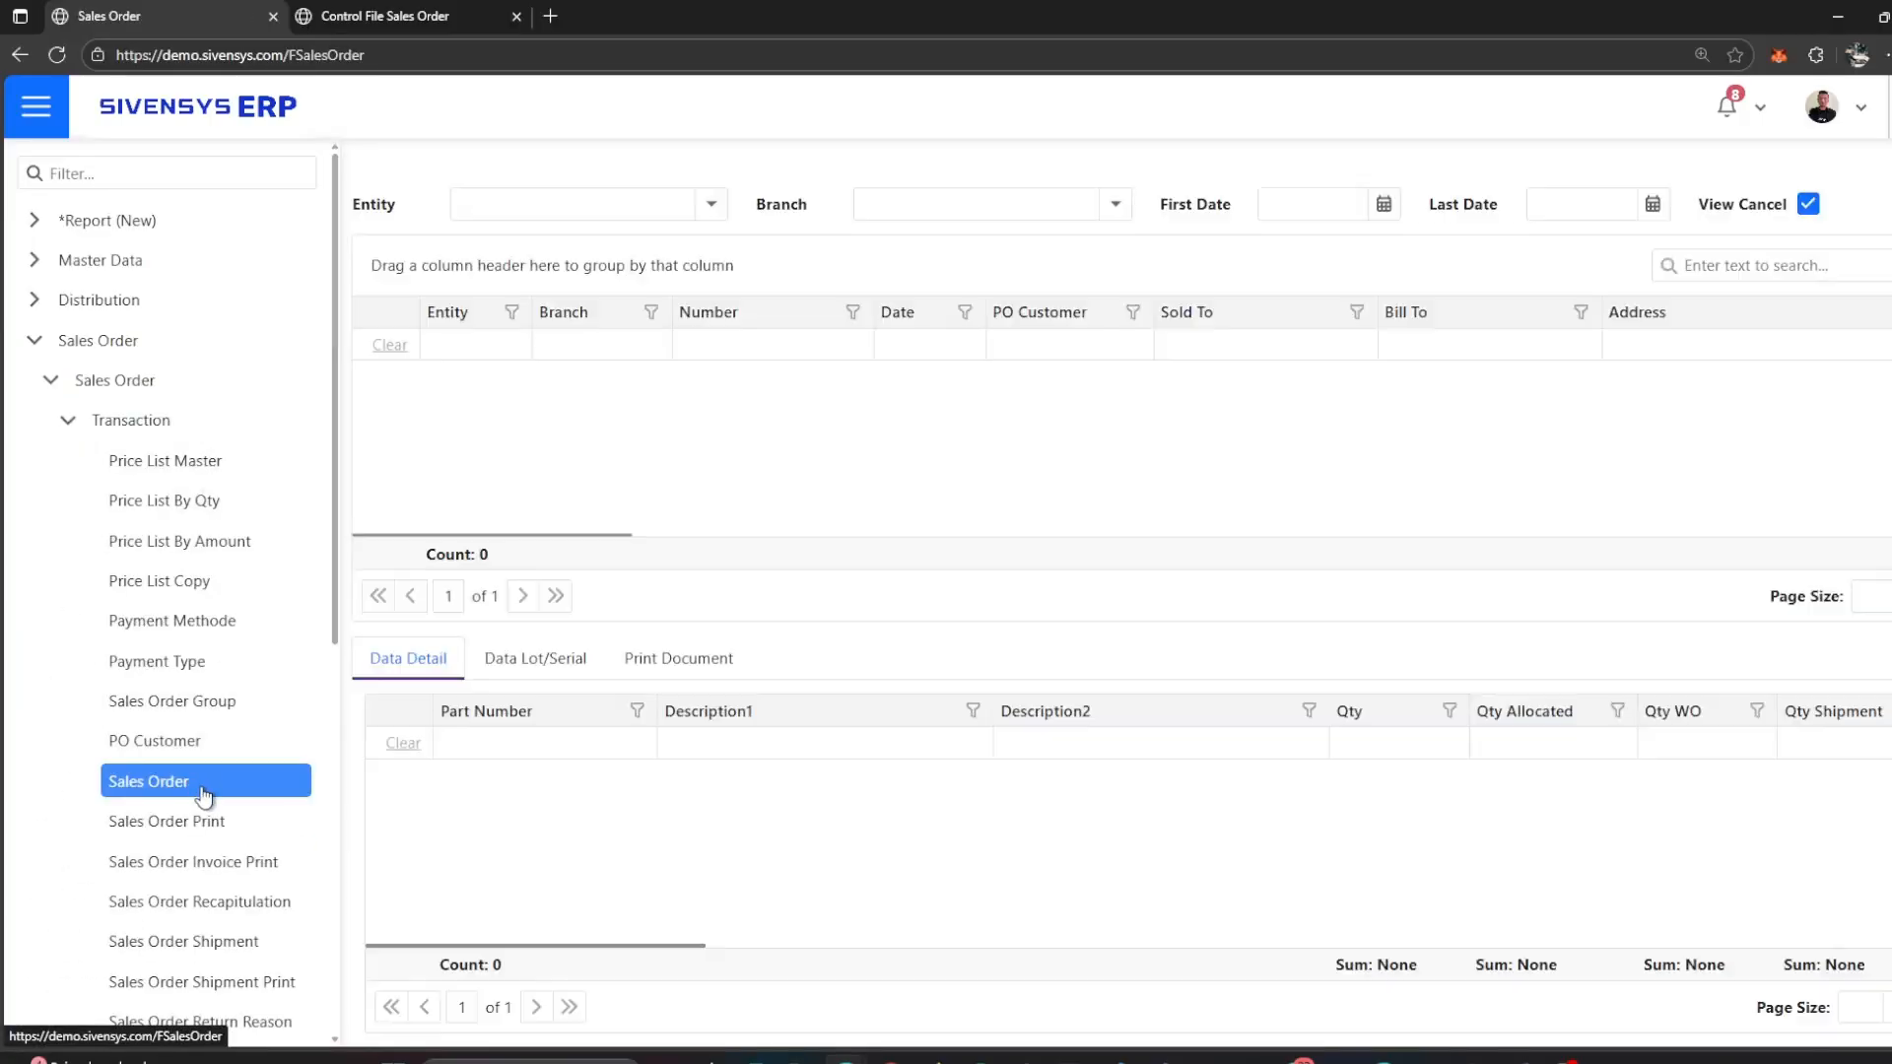
{"action": "left_click", "coordinate": [402, 173]}
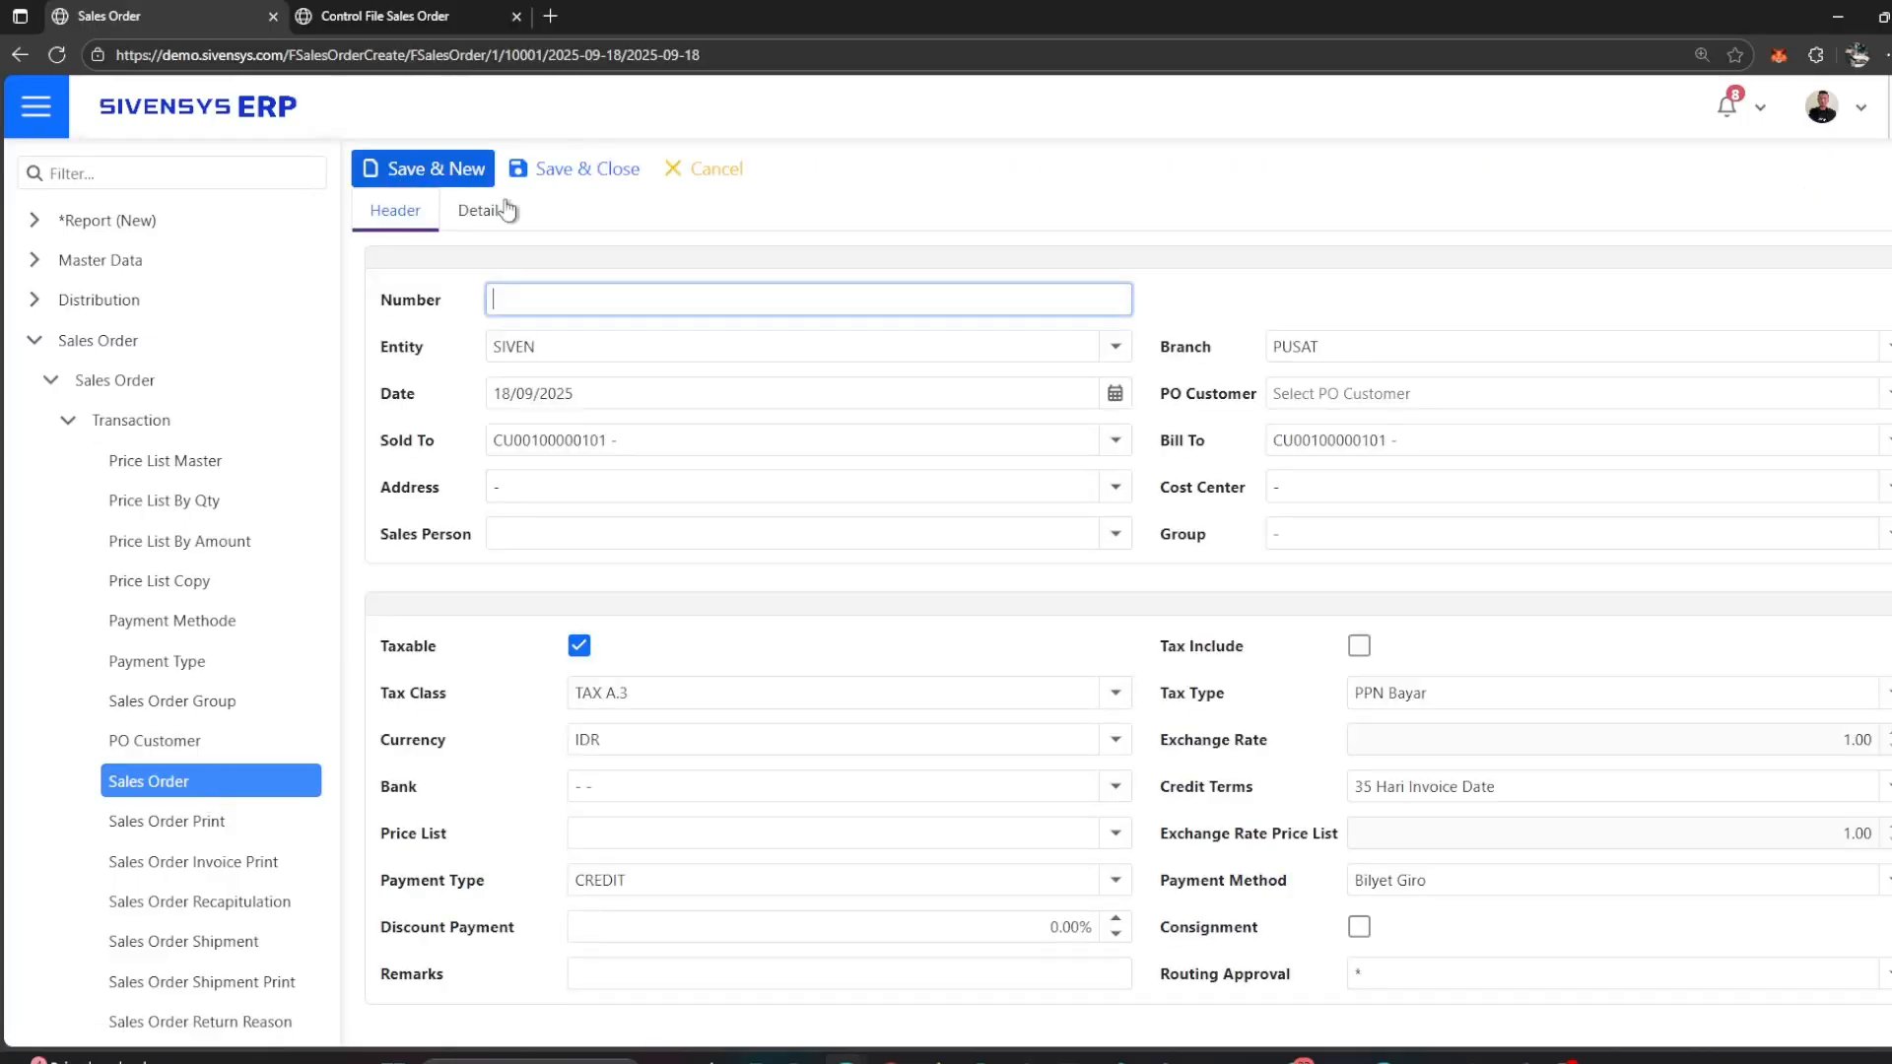
Step: Set the new sales order's cost center to PURCHASING in the header
{"action": "left_click", "coordinate": [1195, 296]}
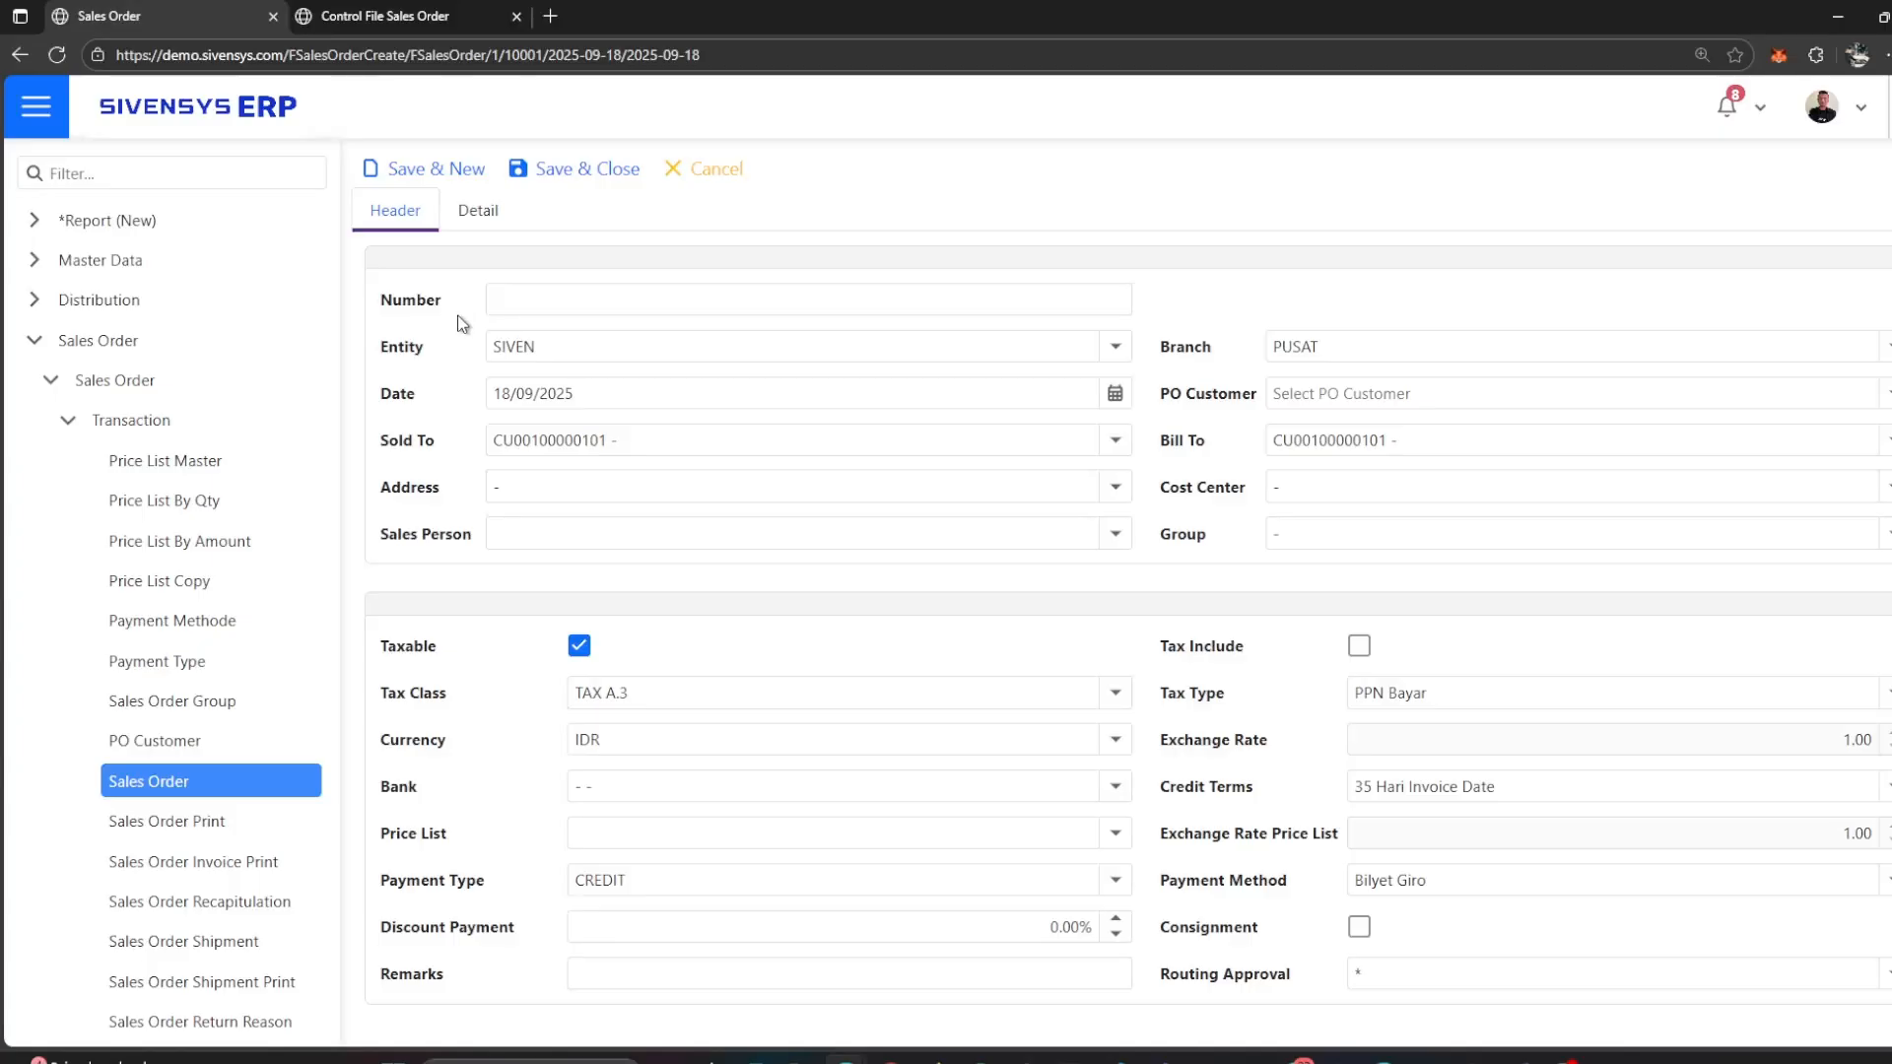
{"action": "left_click", "coordinate": [631, 351]}
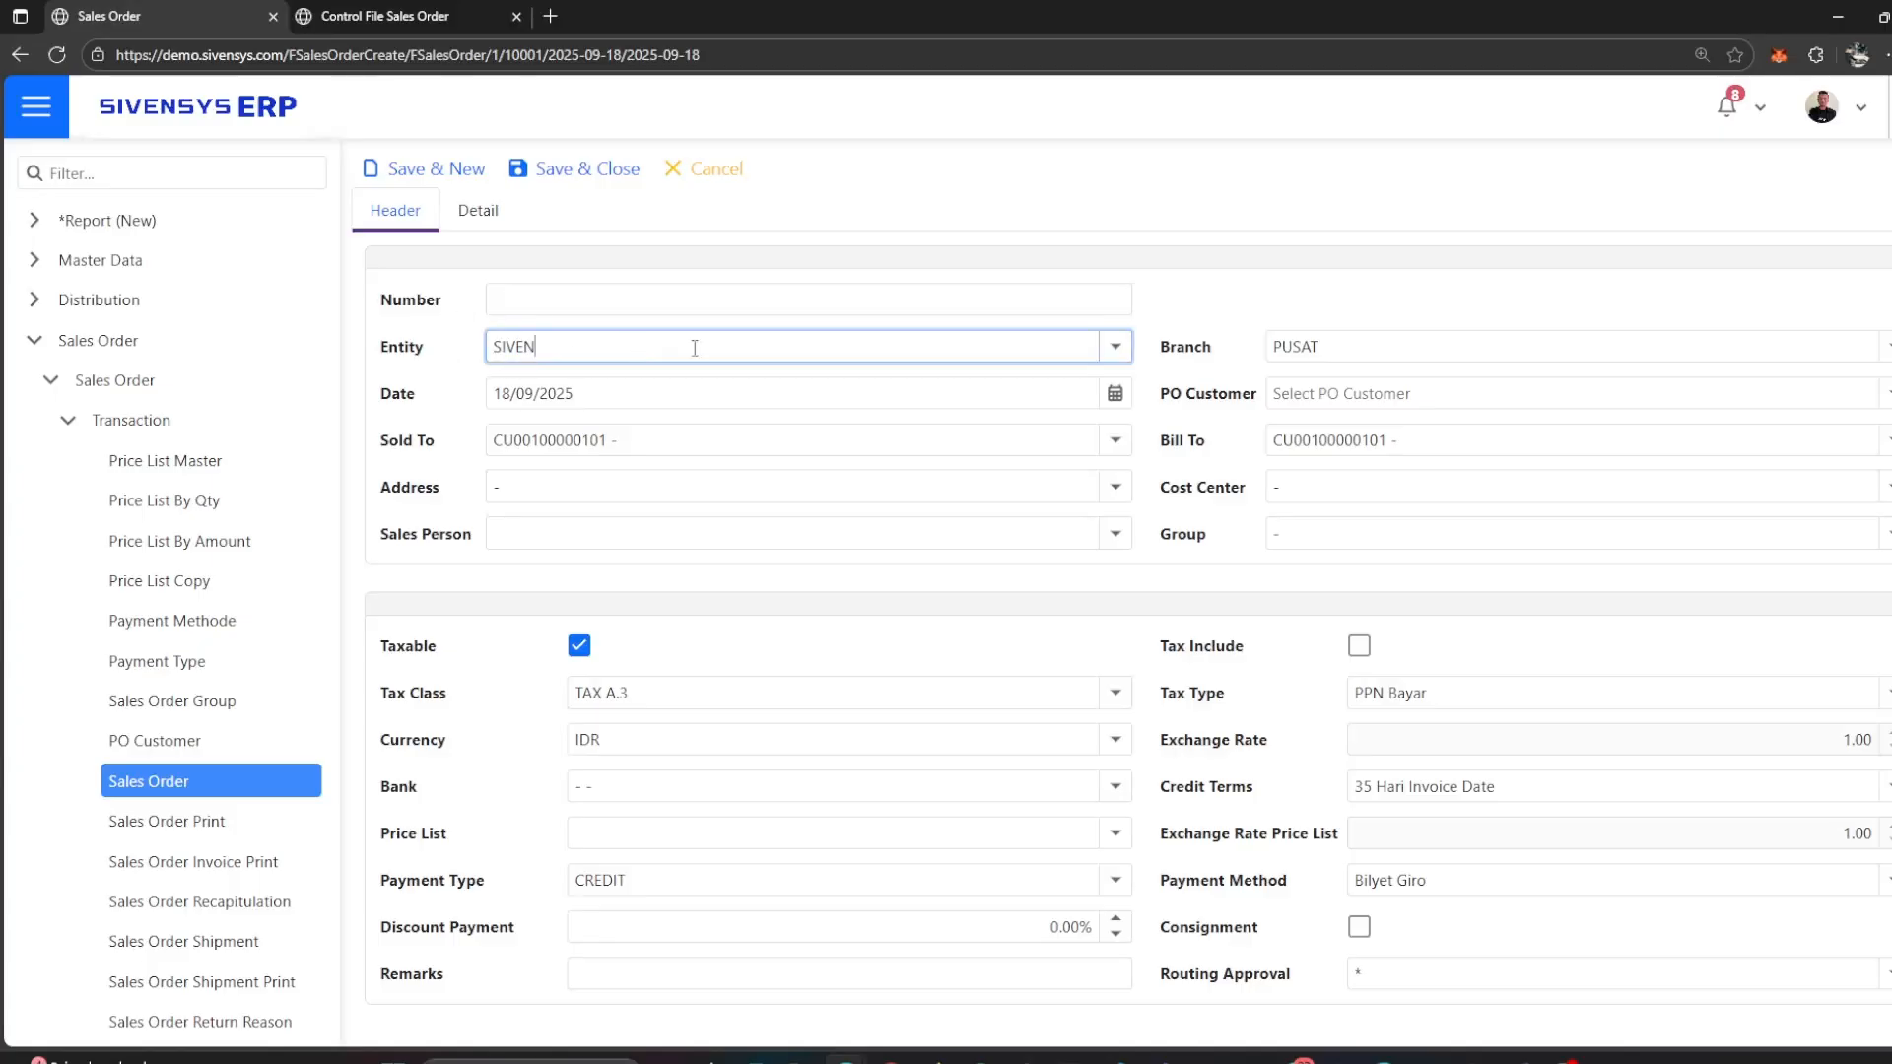
{"action": "left_click", "coordinate": [1397, 345]}
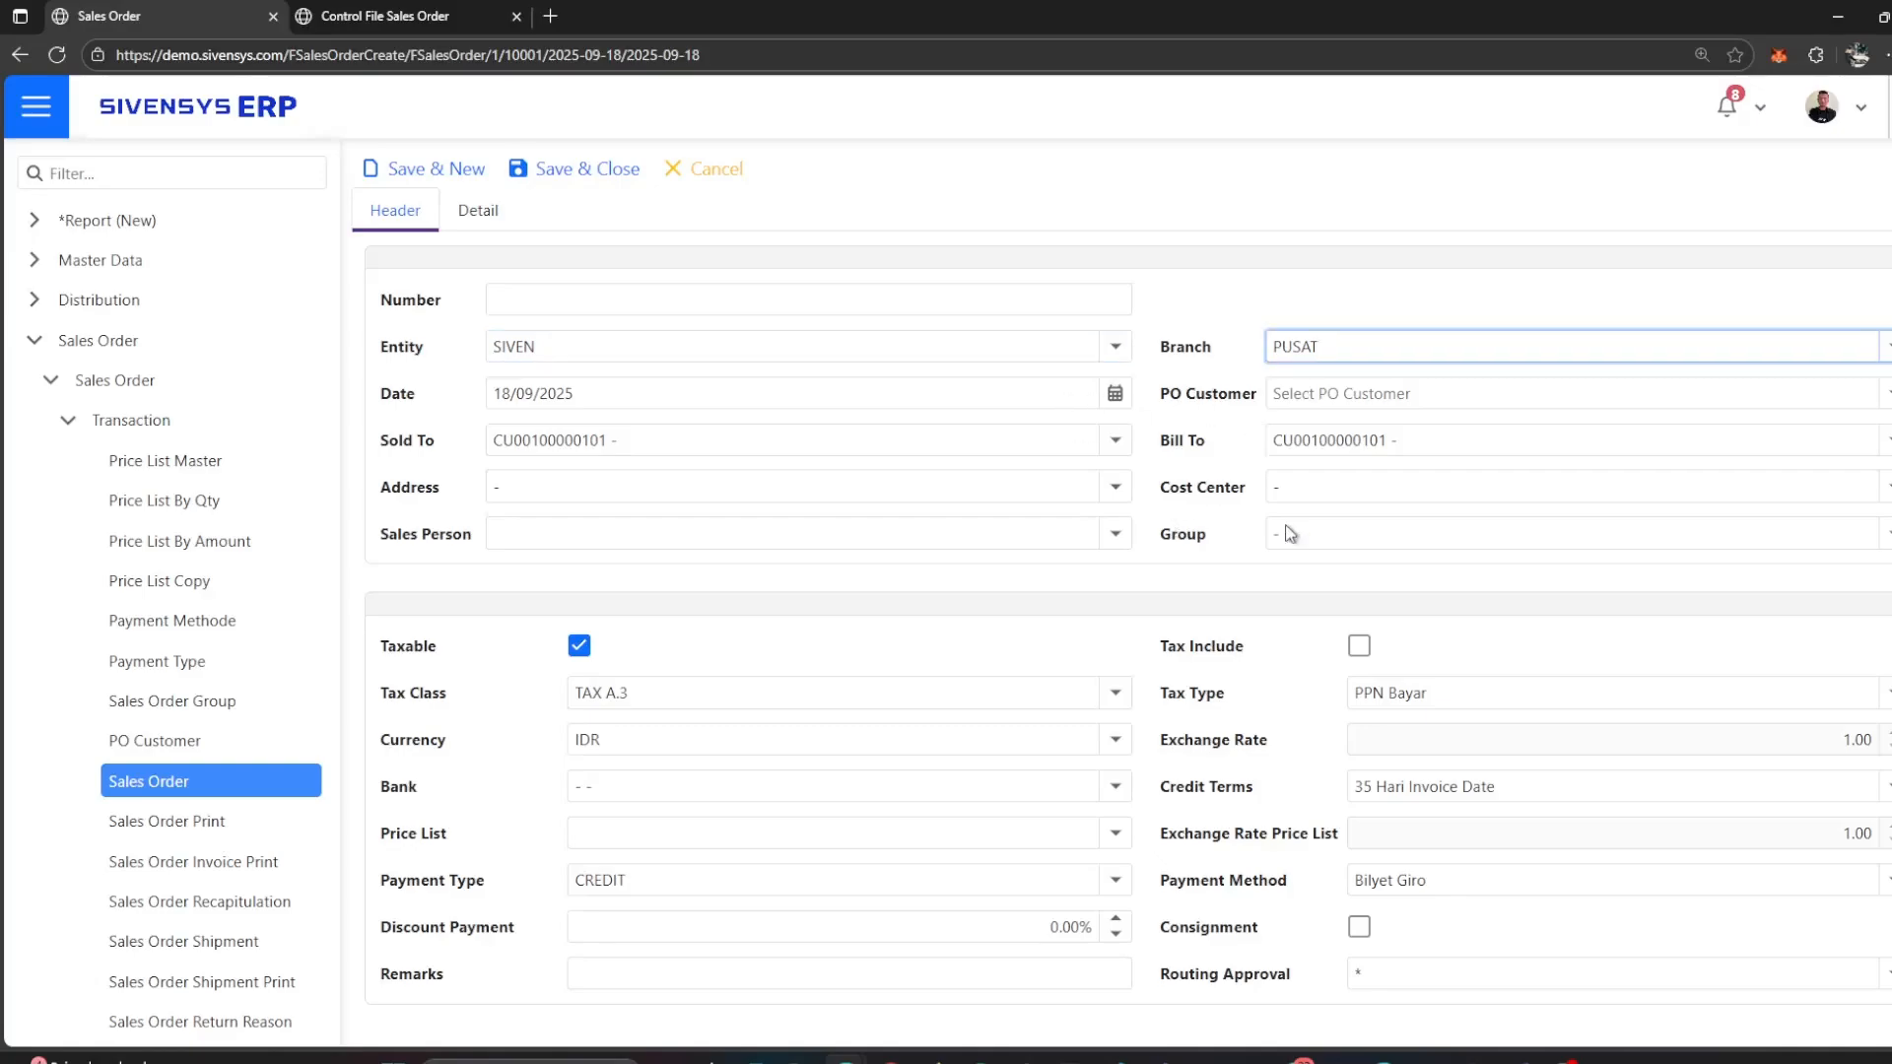
{"action": "left_click", "coordinate": [1537, 488]}
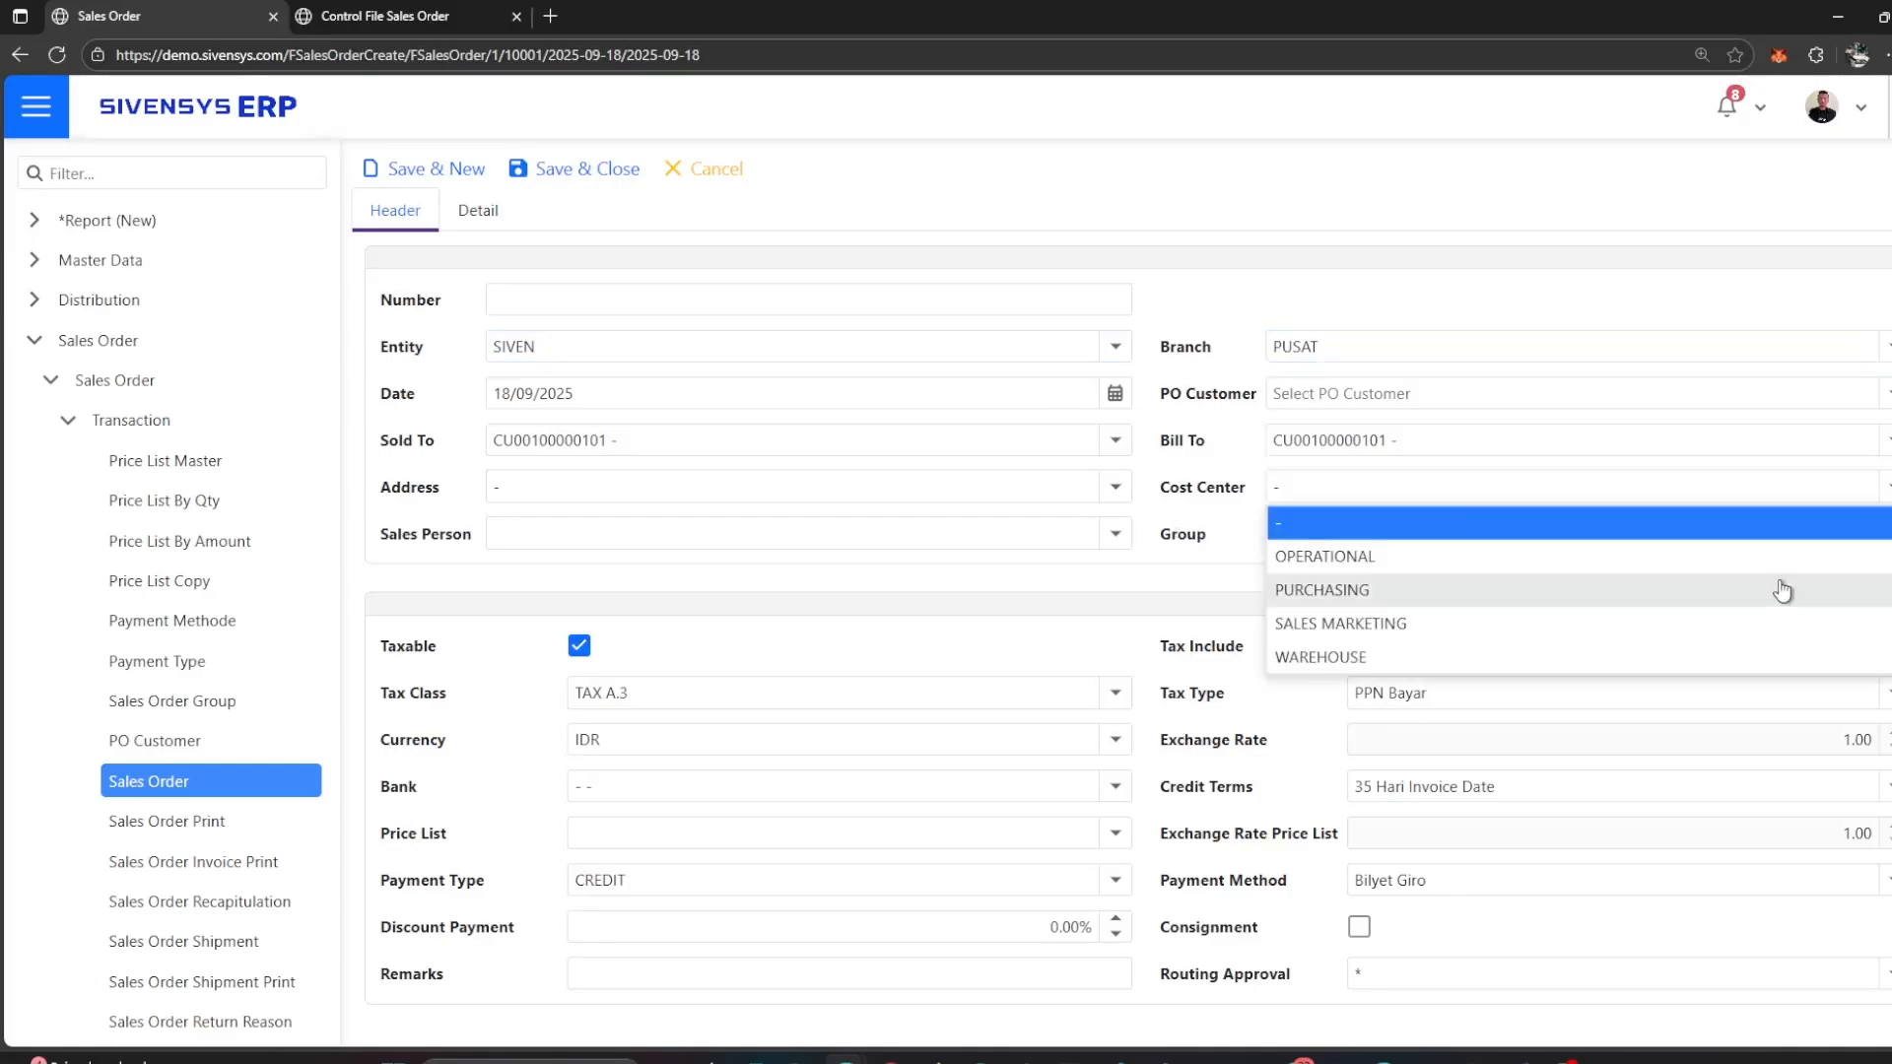
{"action": "left_click", "coordinate": [1779, 589]}
Step: Link the sales order to the PO Customer record dated 9/18/2025
{"action": "left_click", "coordinate": [620, 391]}
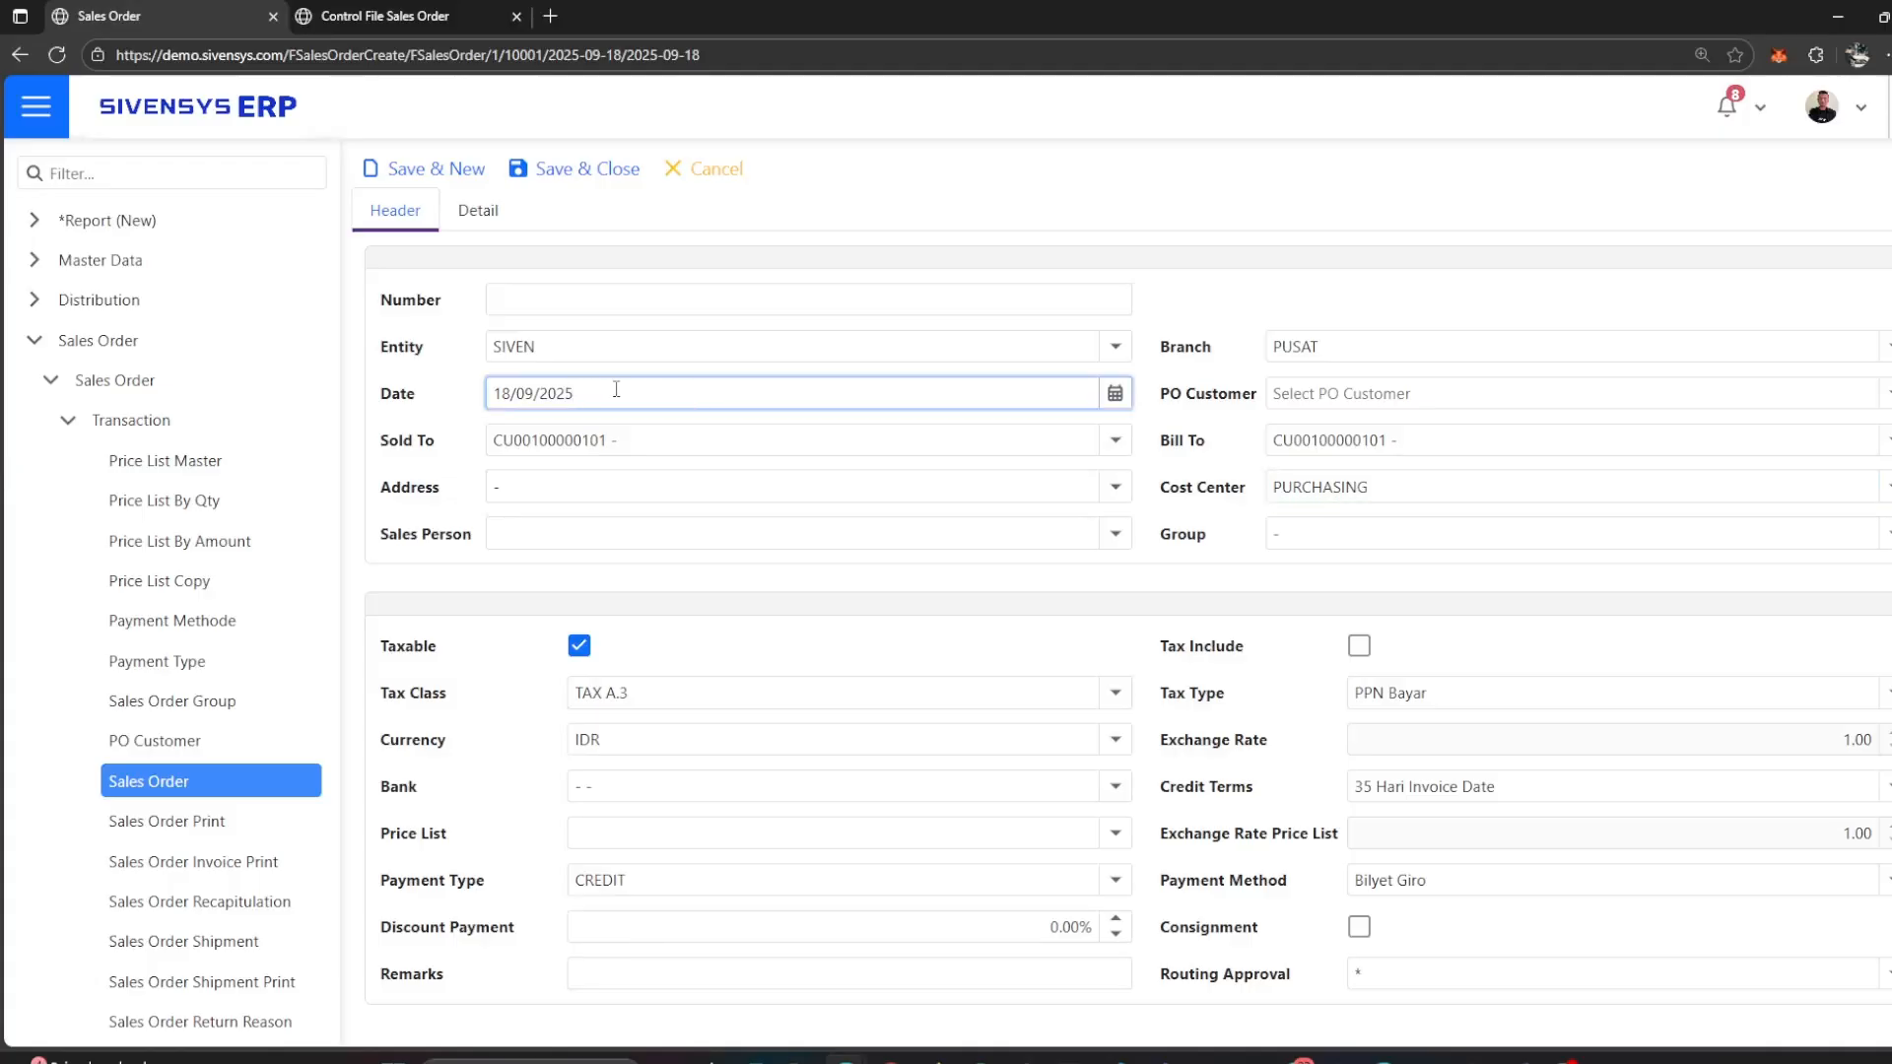
{"action": "left_click", "coordinate": [1538, 392]}
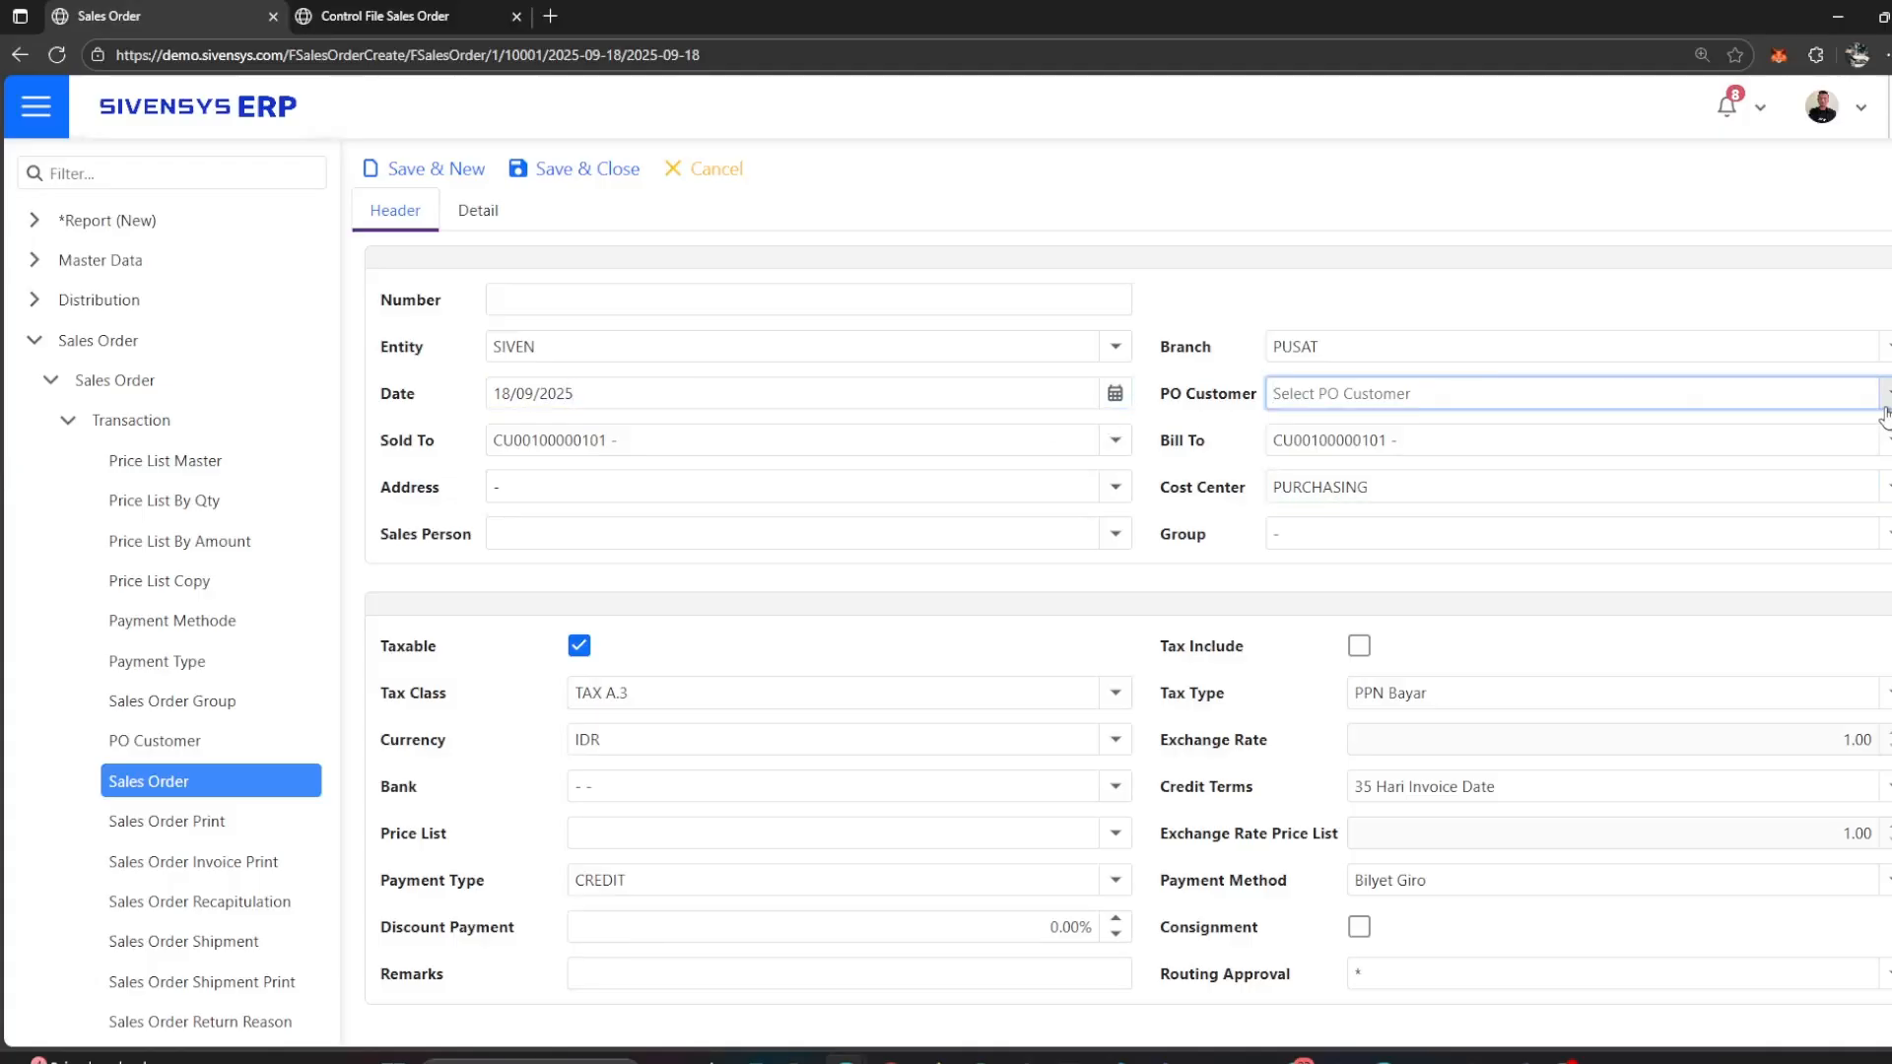
{"action": "left_click", "coordinate": [1885, 406]}
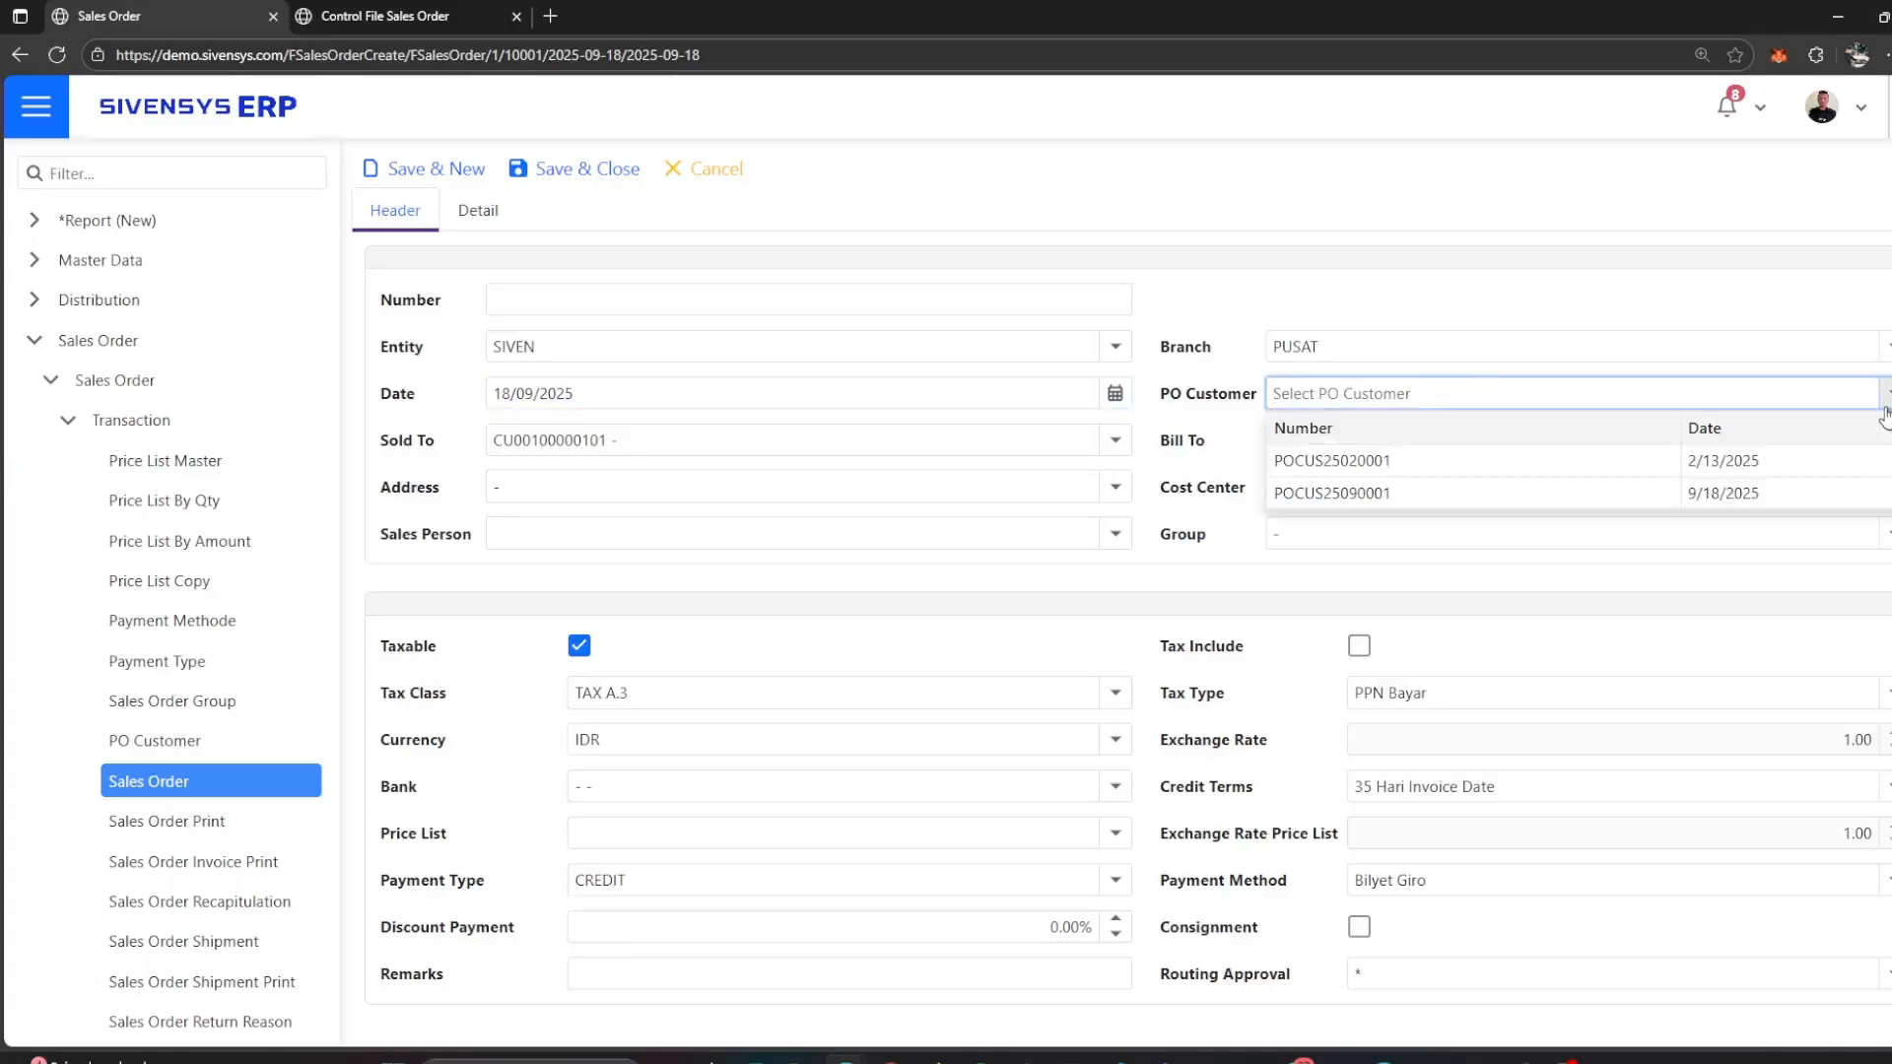
{"action": "left_click", "coordinate": [1761, 494]}
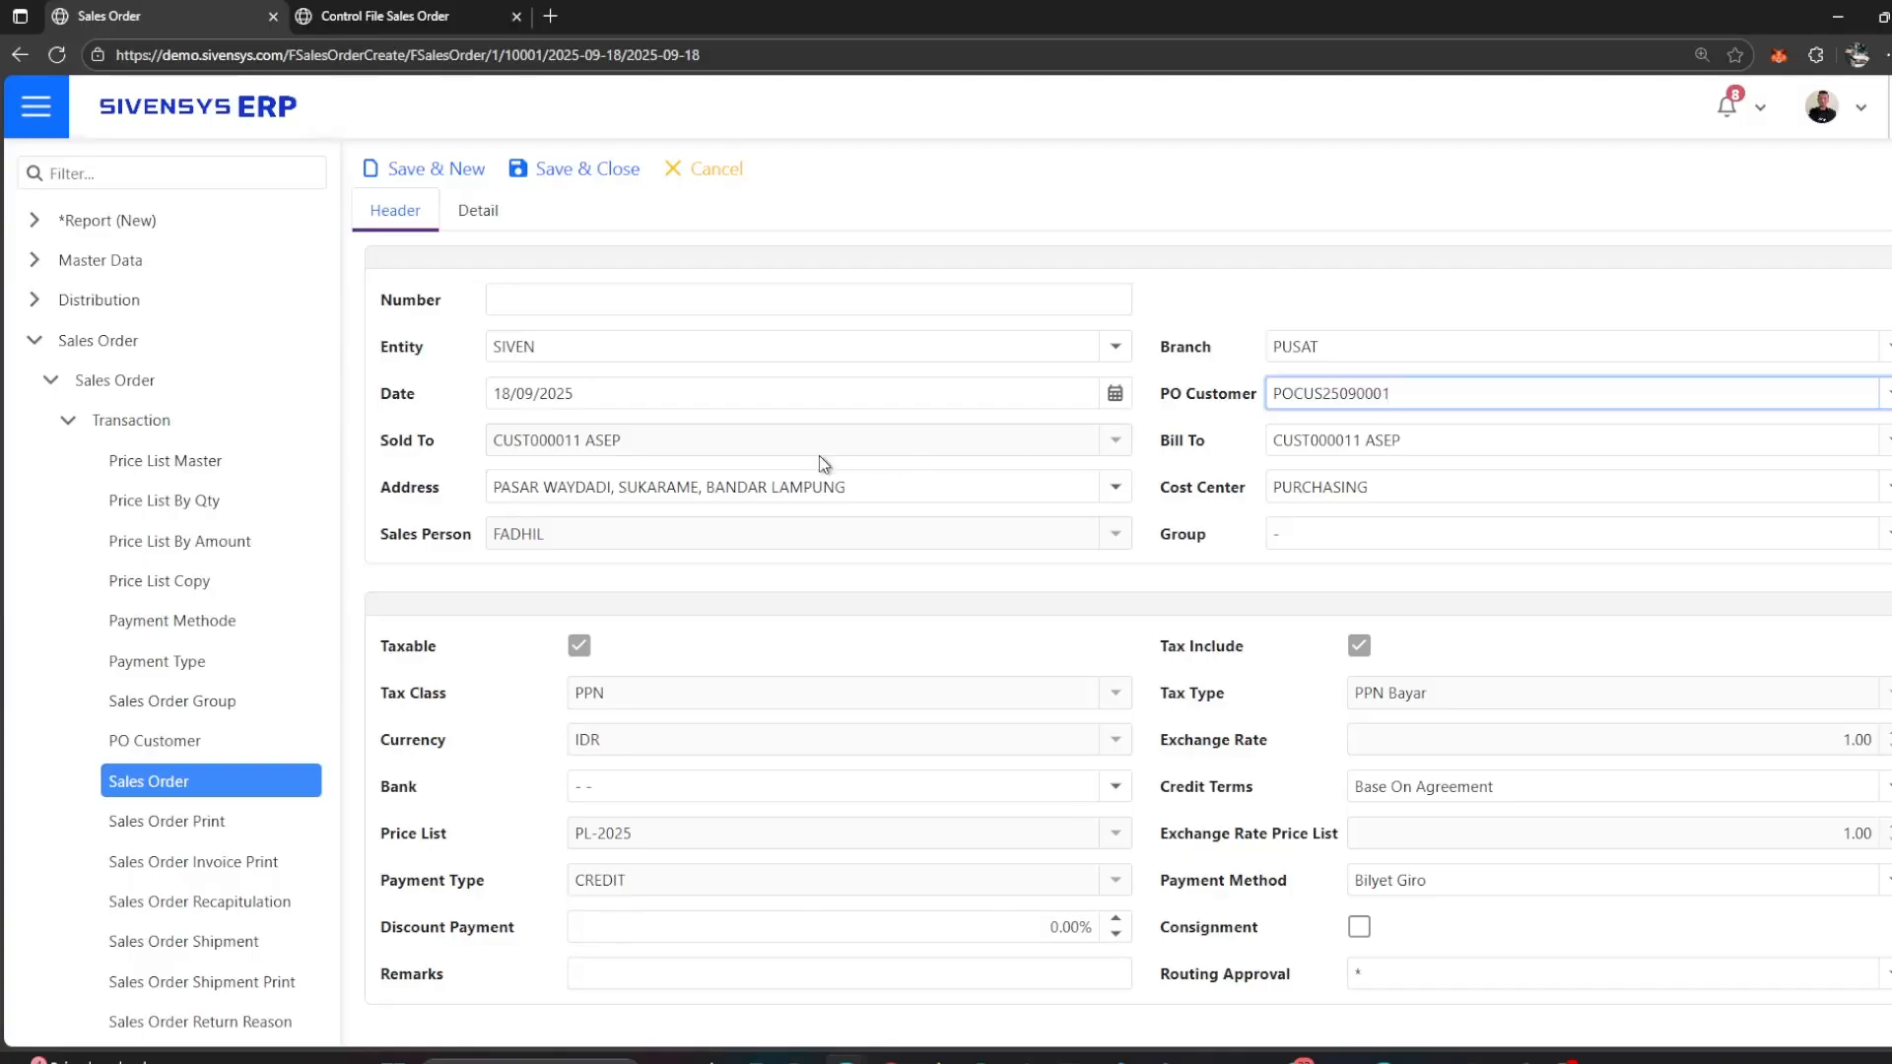
{"action": "left_click", "coordinate": [849, 488]}
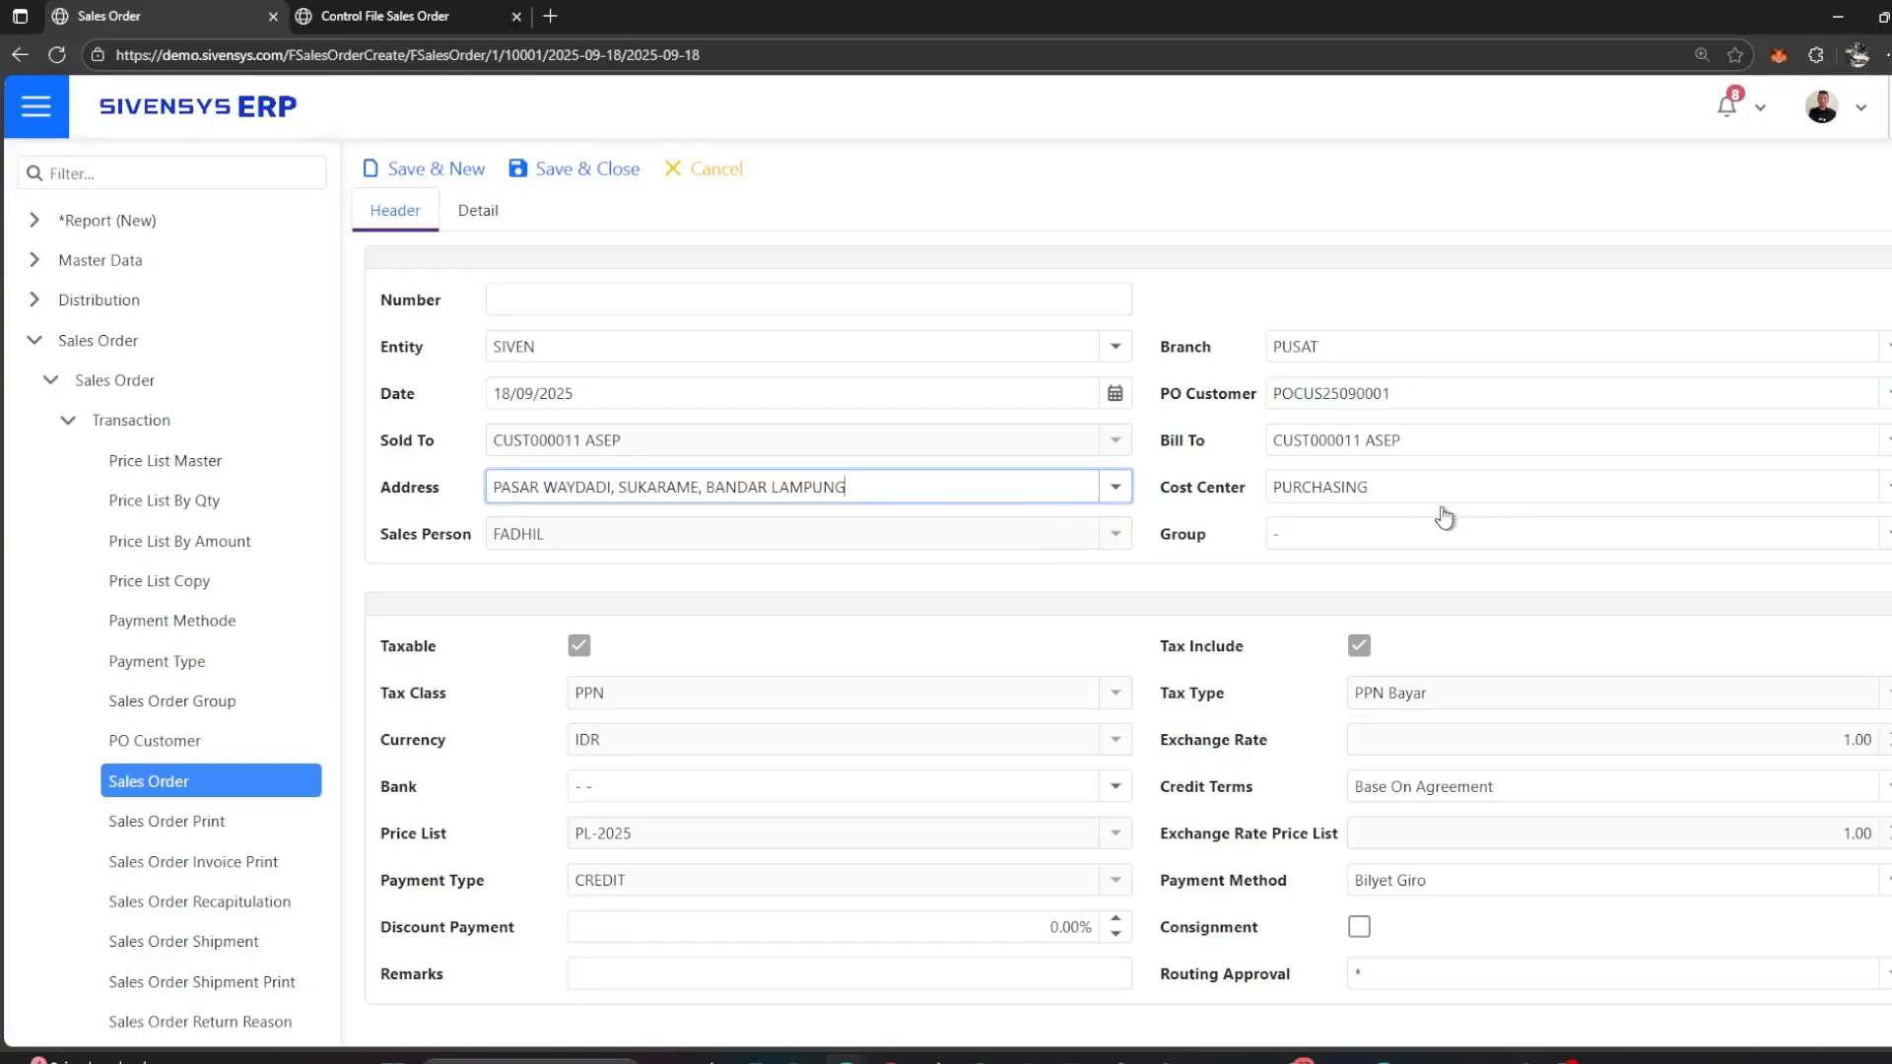
{"action": "left_click", "coordinate": [1307, 547]}
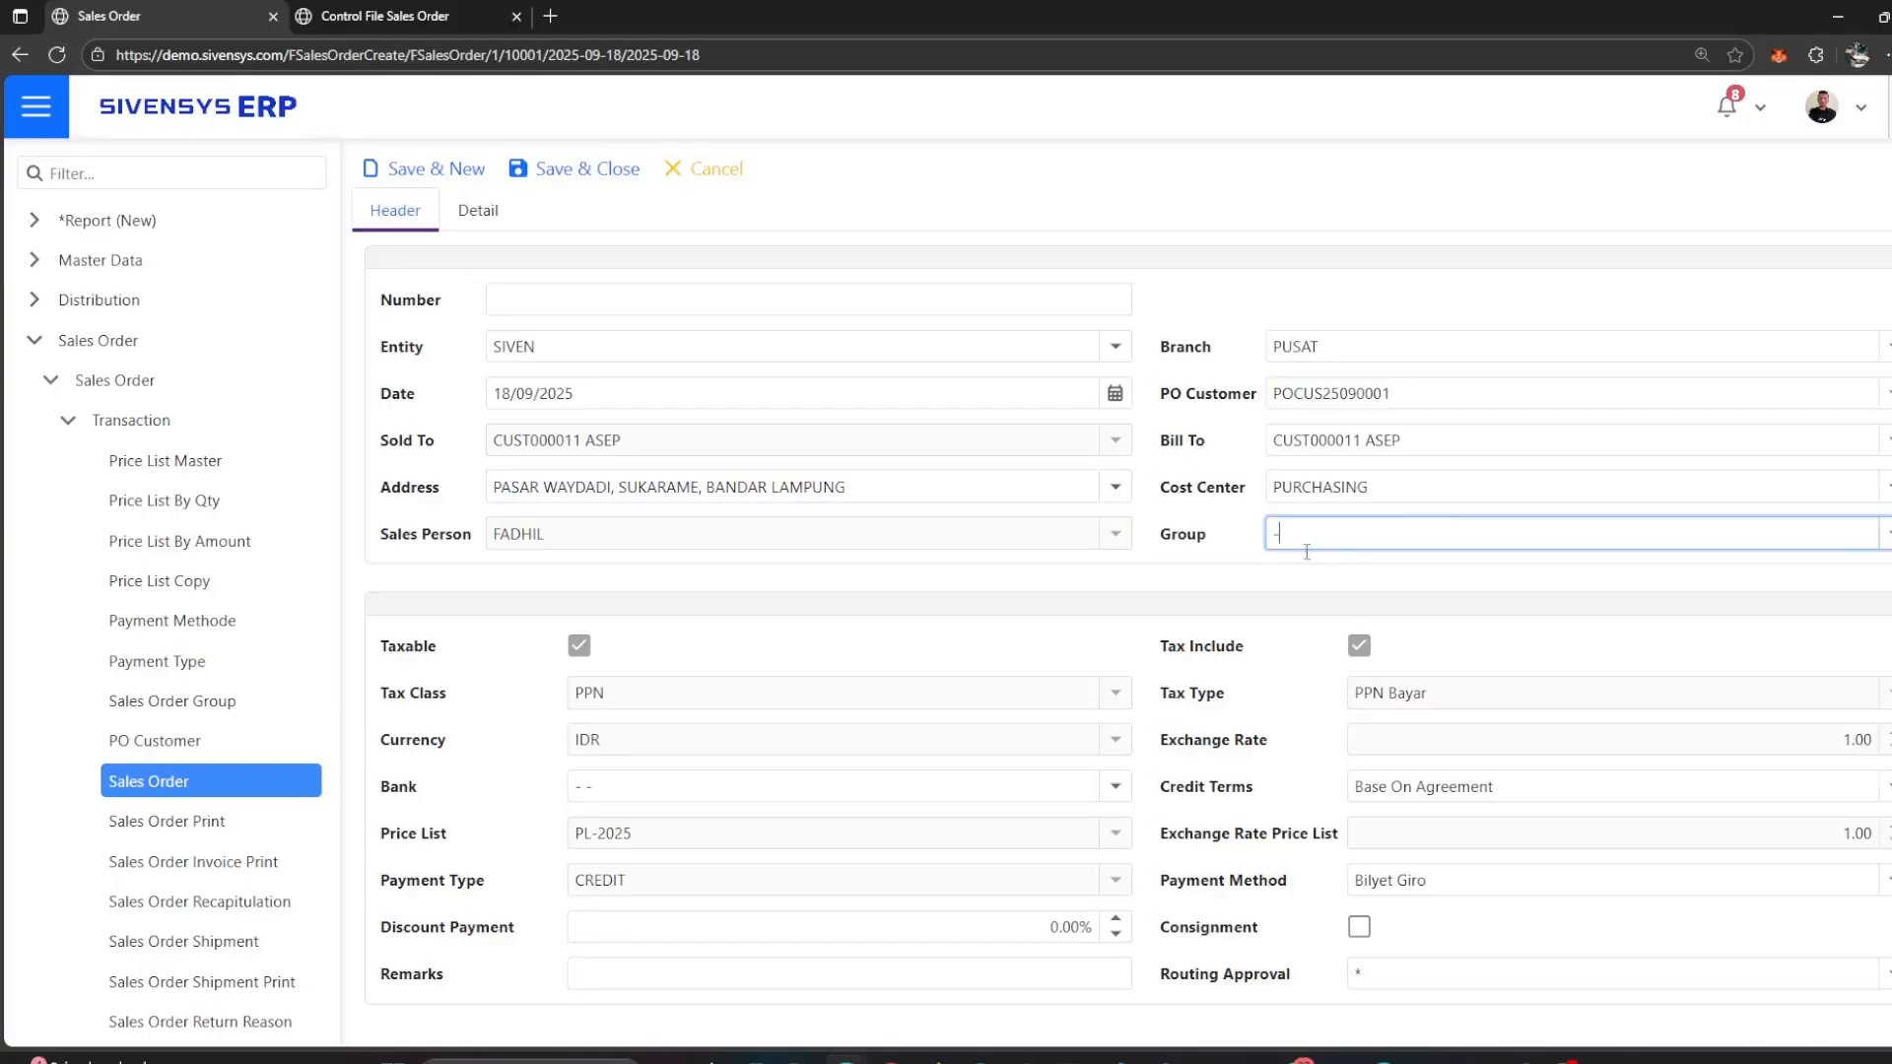
{"action": "left_click", "coordinate": [730, 695]}
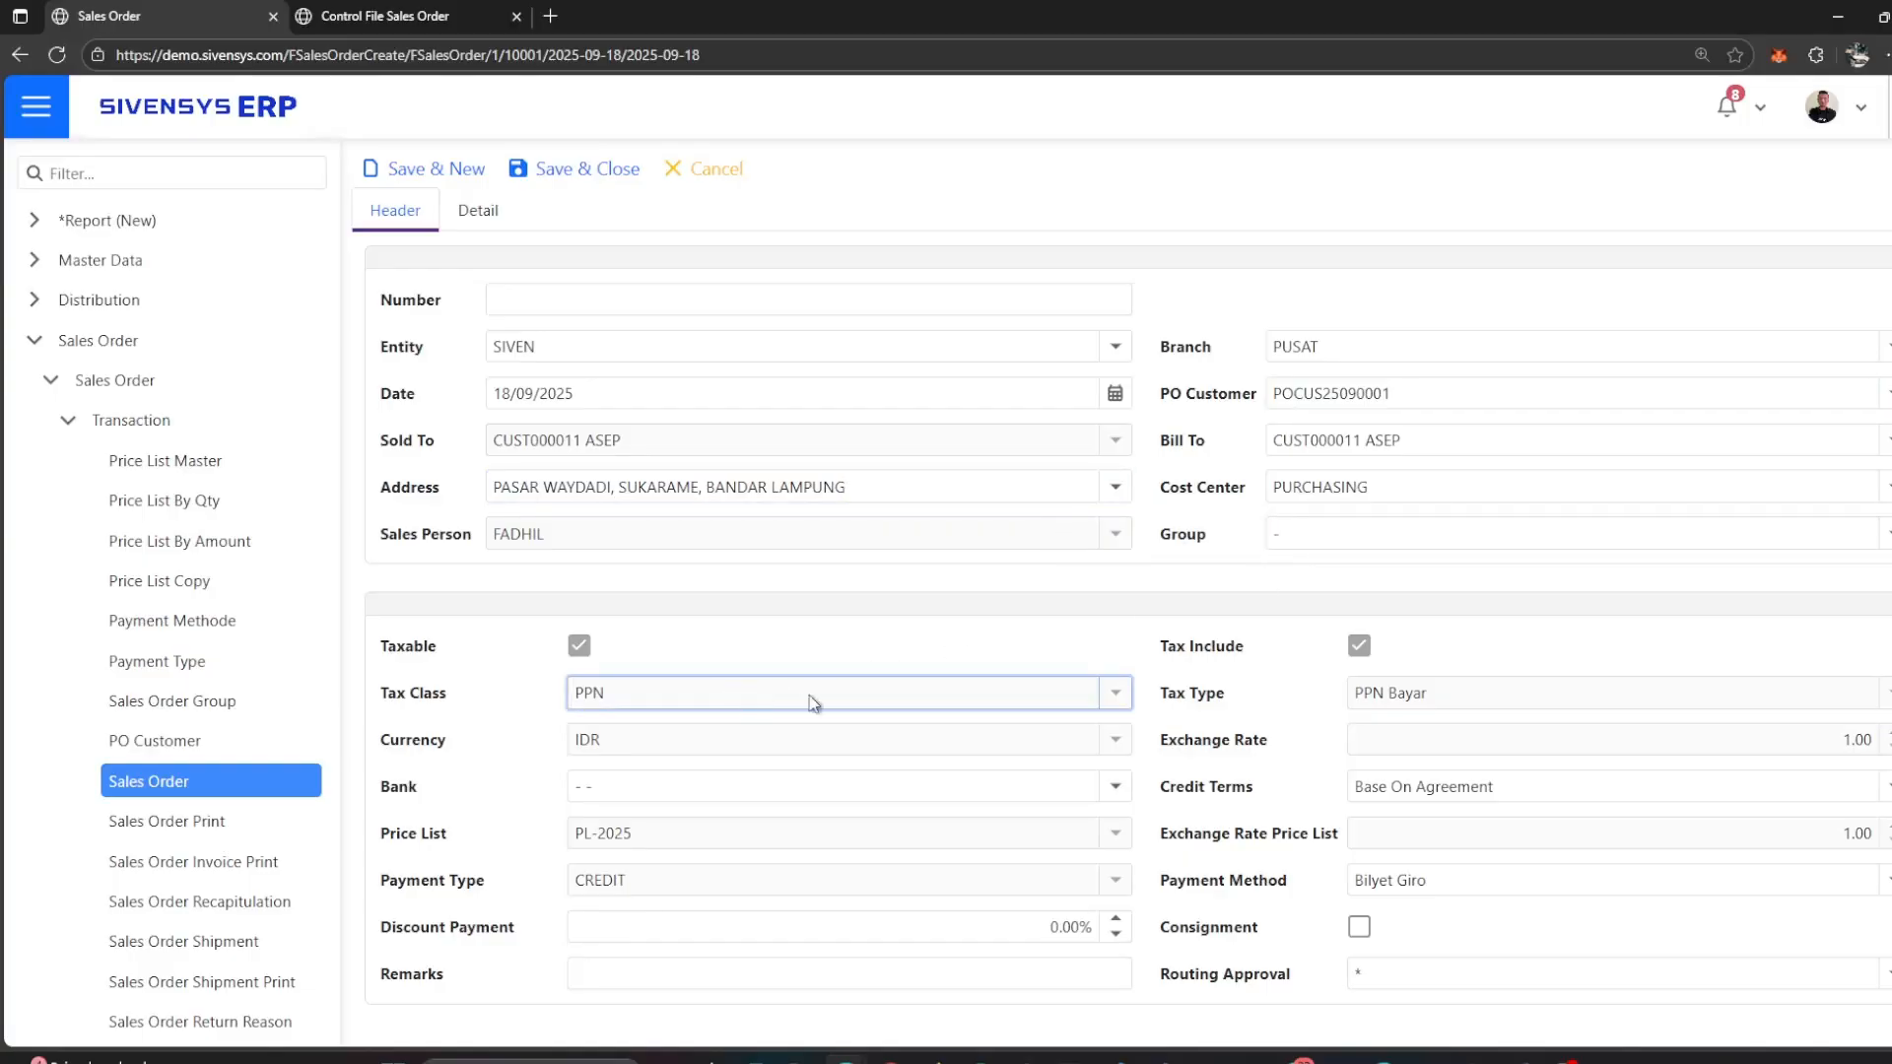
{"action": "left_click", "coordinate": [1600, 701]}
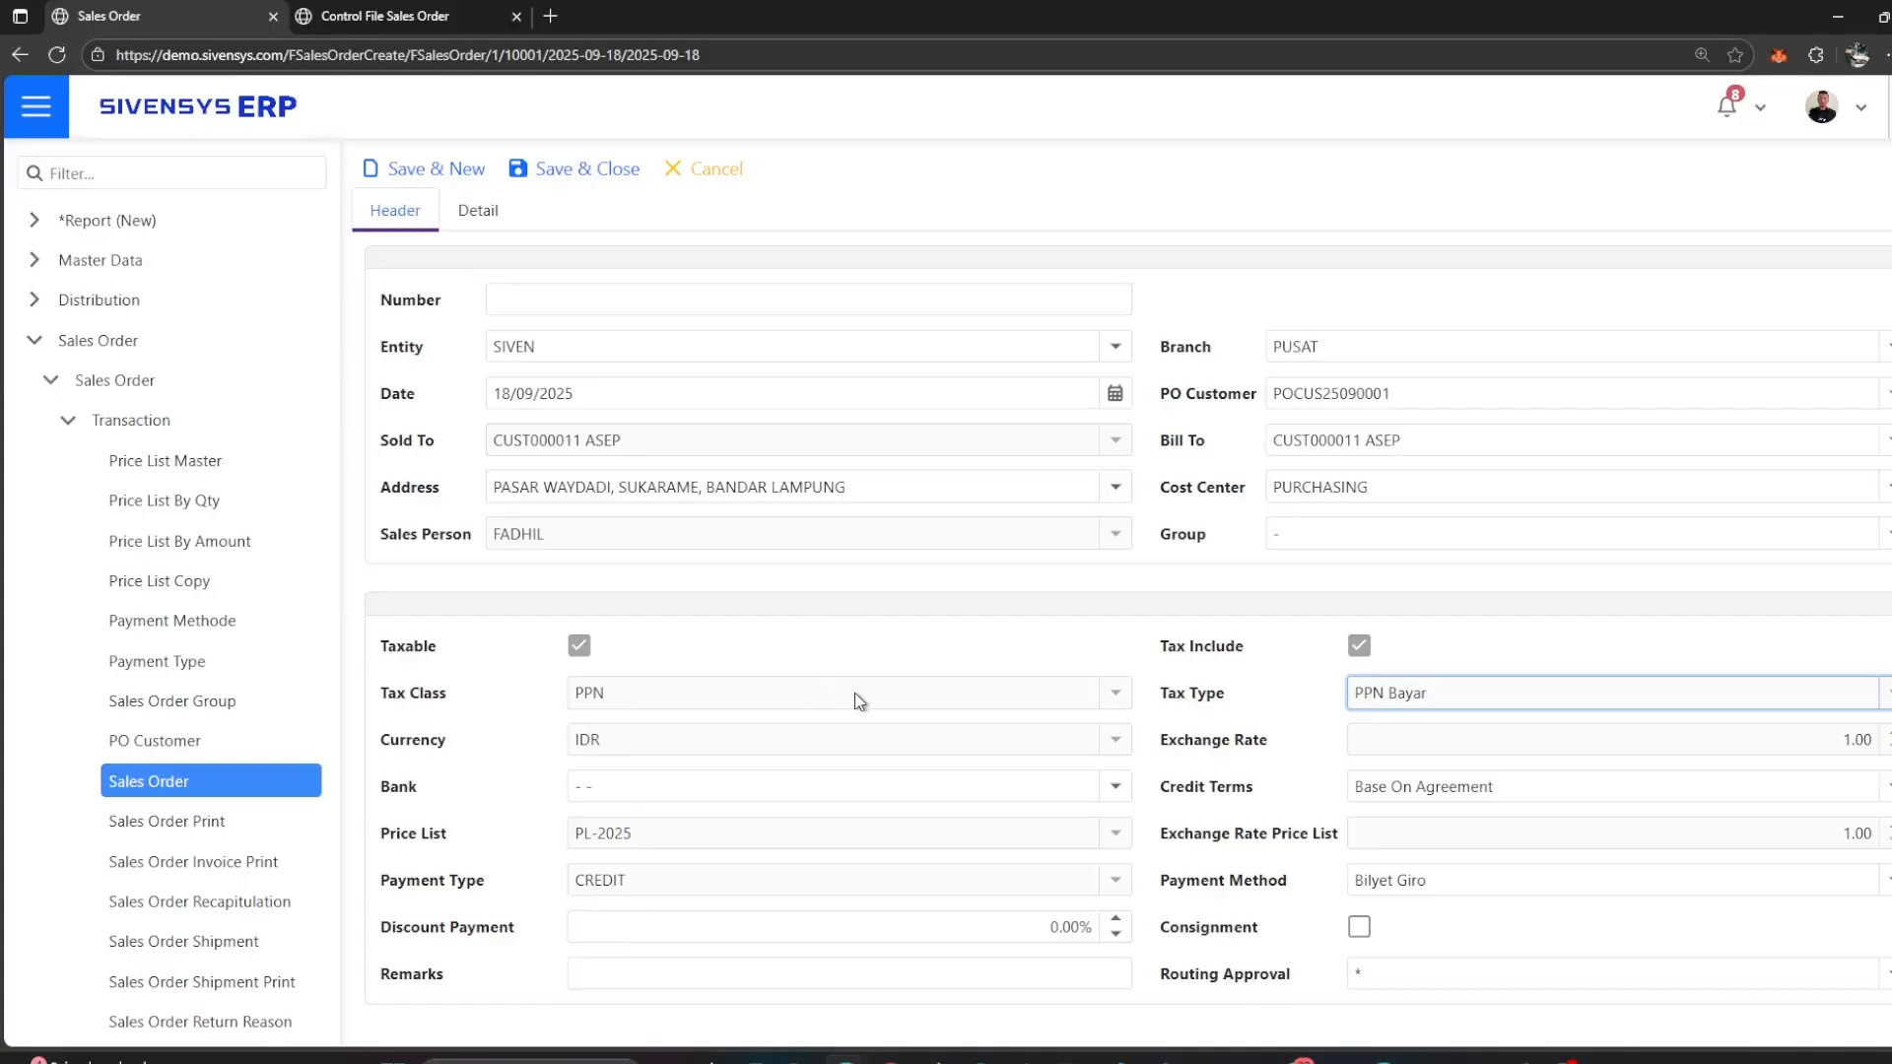
Step: Set the sales order's credit terms to CASH and its bank to BANK BCA MCM
{"action": "left_click", "coordinate": [1494, 786]}
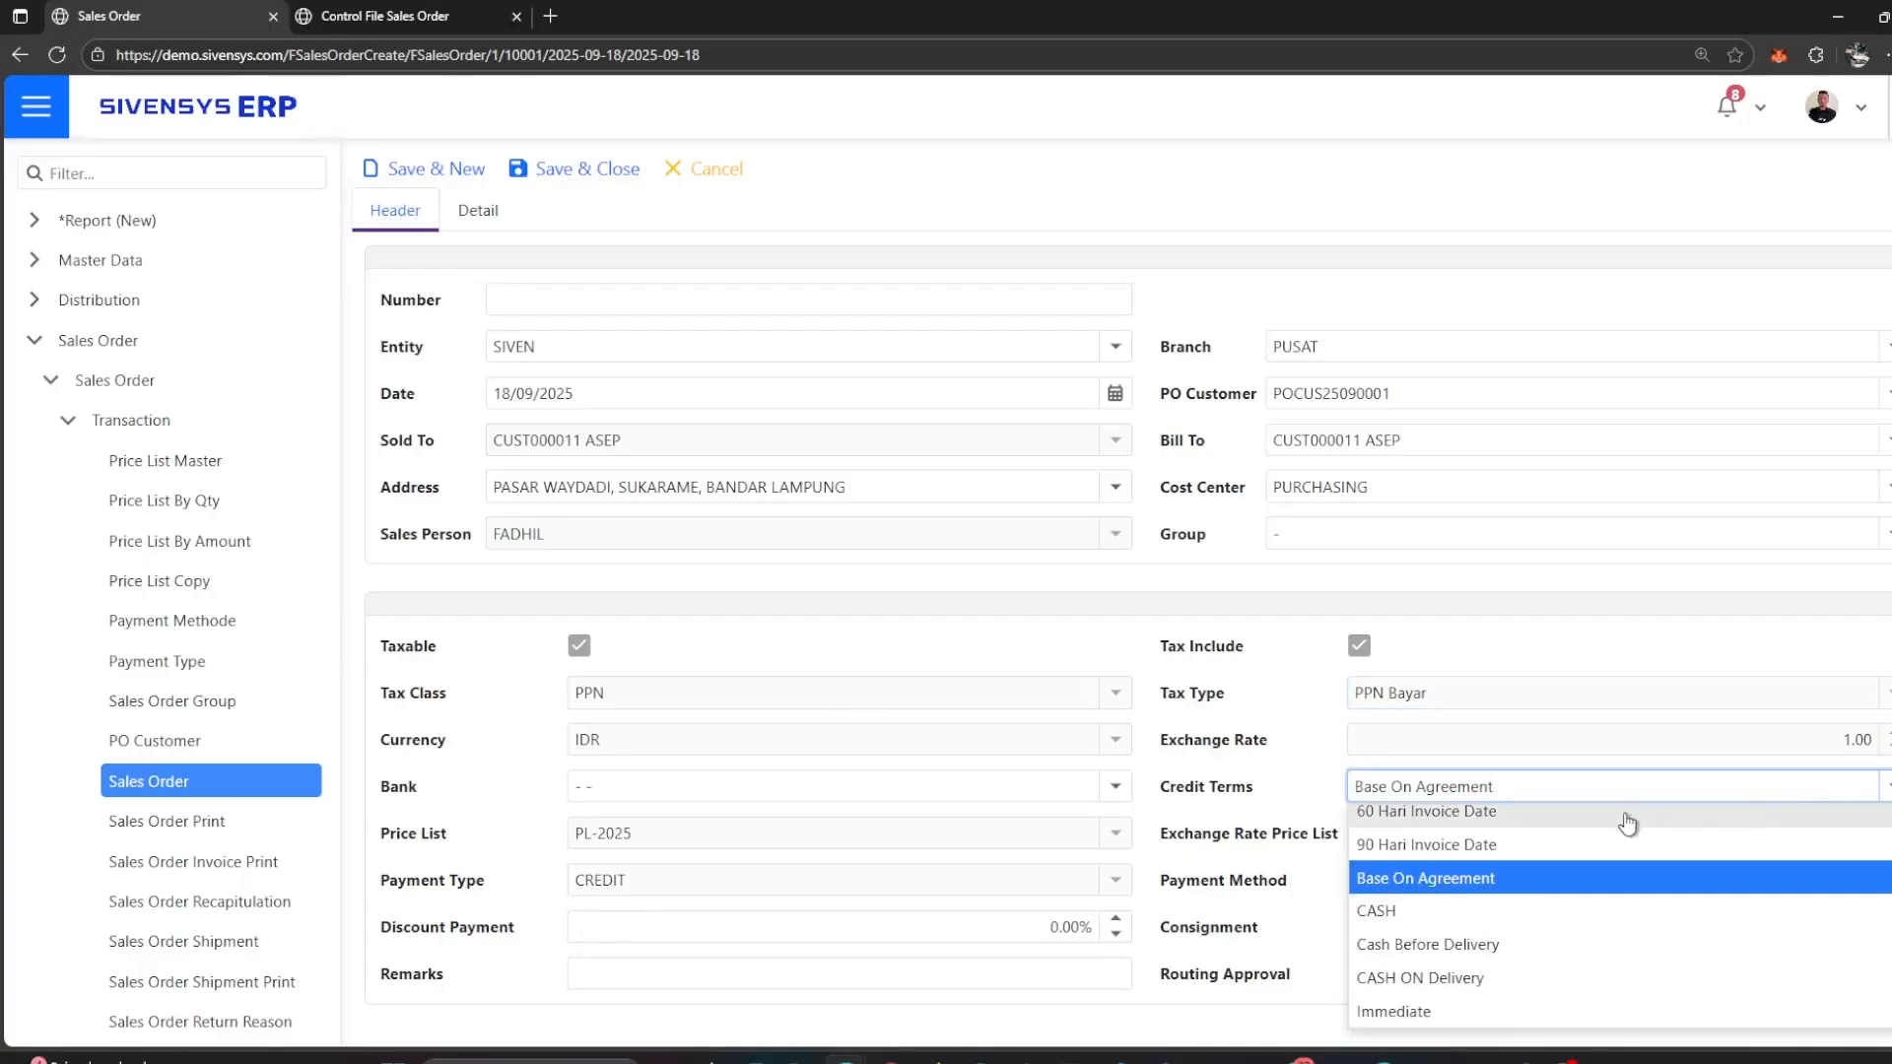
{"action": "left_click", "coordinate": [1577, 910]}
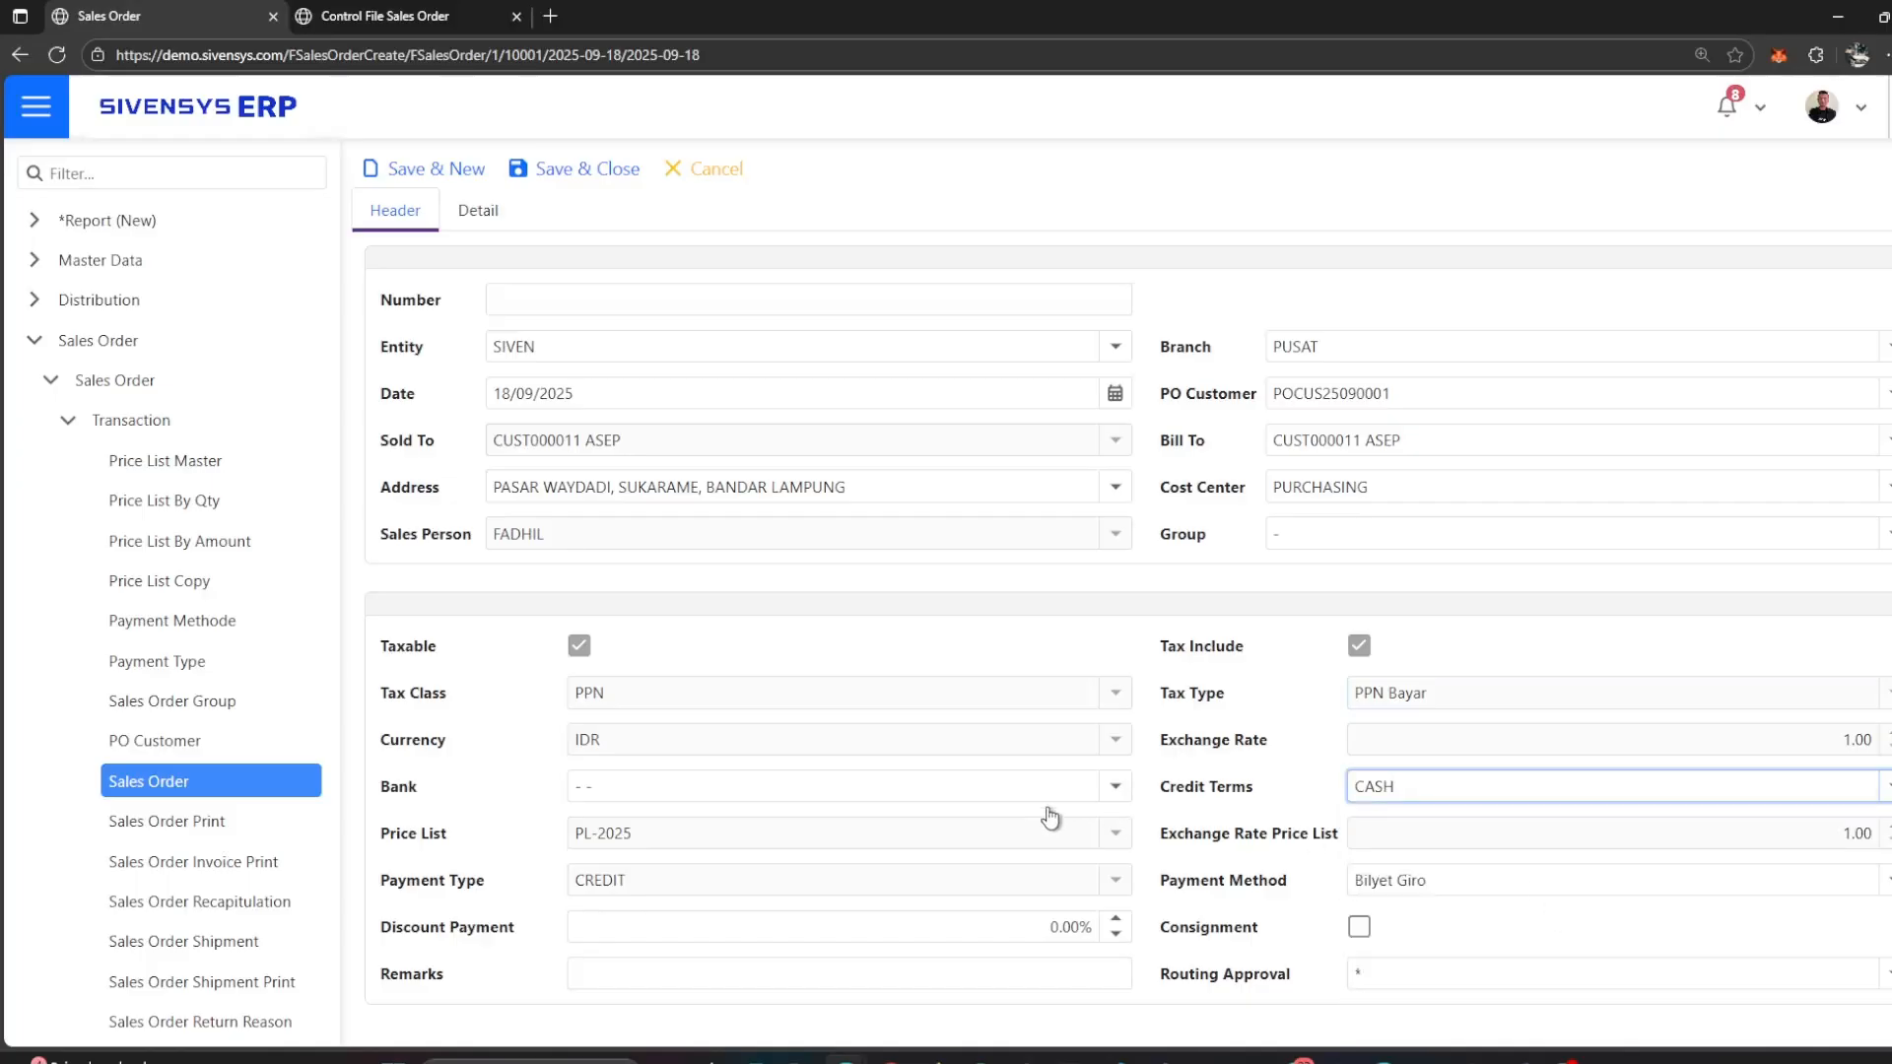
{"action": "left_click", "coordinate": [1123, 789]}
{"action": "left_click", "coordinate": [1059, 890]}
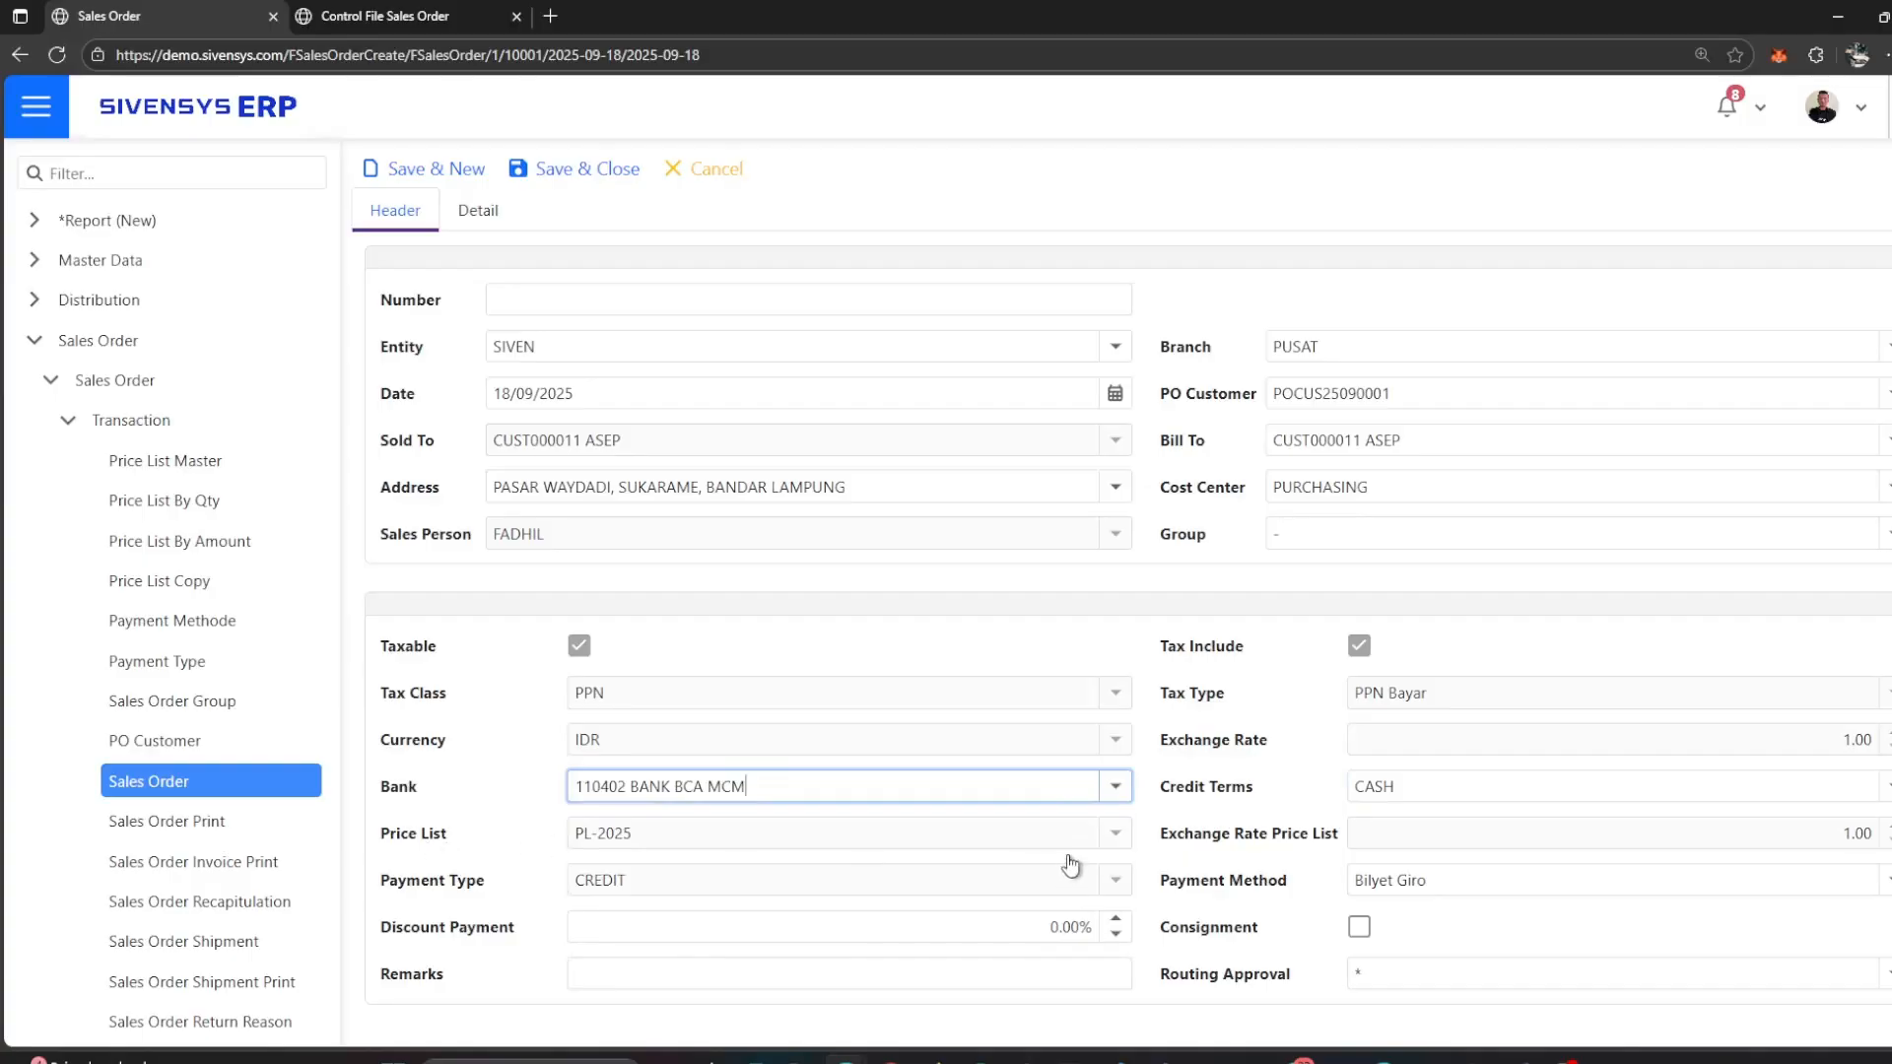
Step: Set the sales order's payment method to Cash in Hand
{"action": "left_click", "coordinate": [1100, 846]}
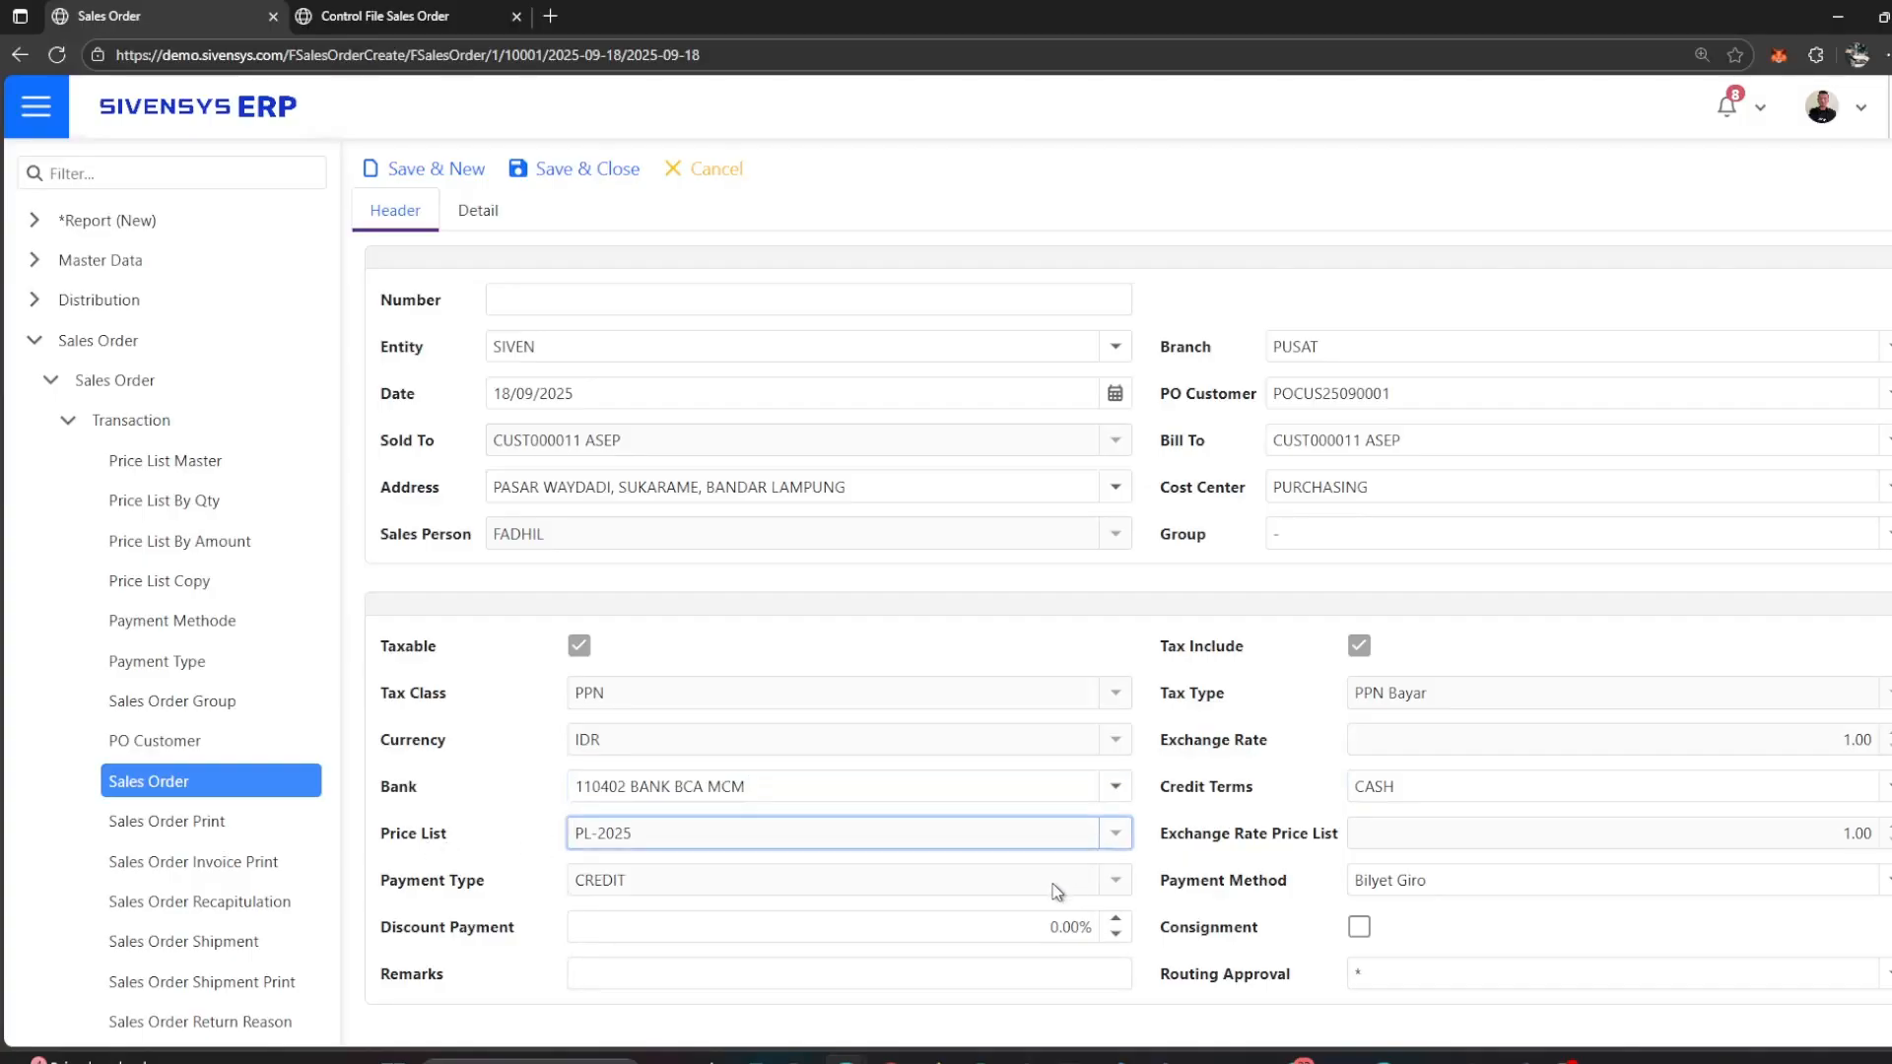
{"action": "left_click", "coordinate": [1787, 884]}
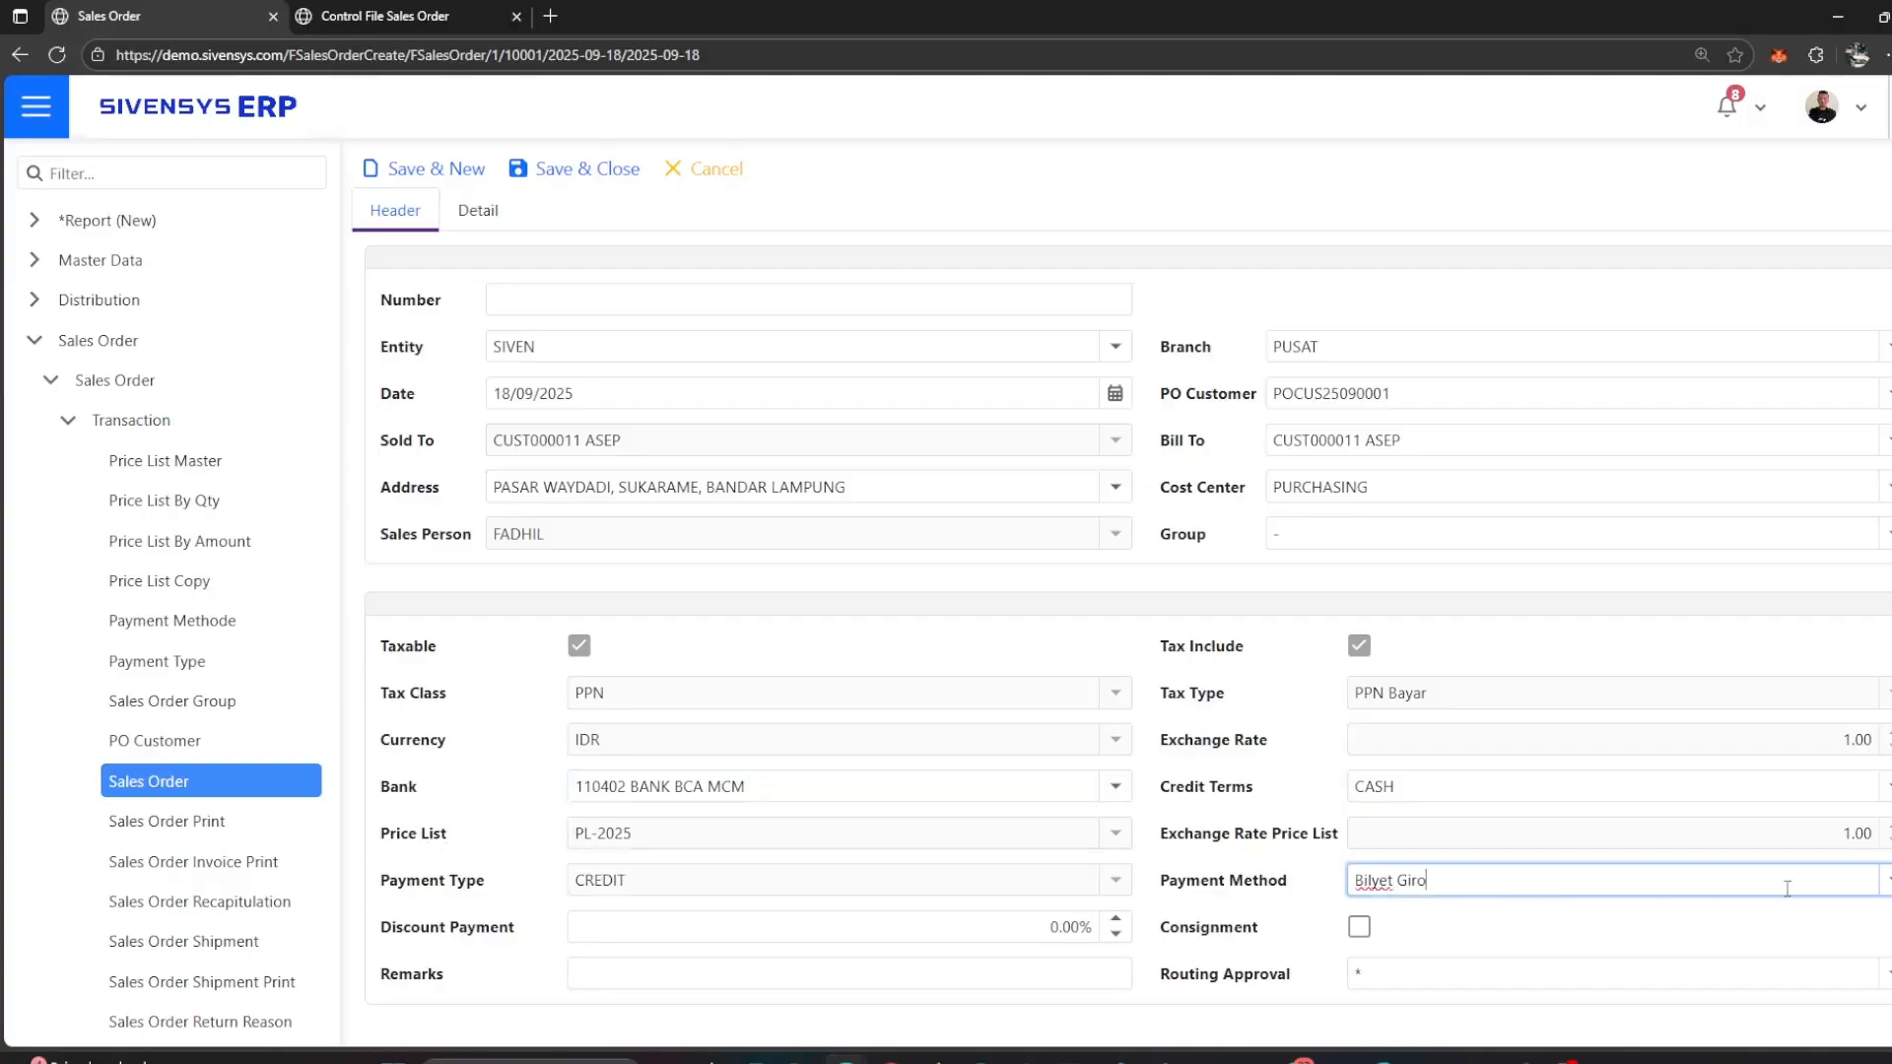
{"action": "left_click", "coordinate": [1819, 876]}
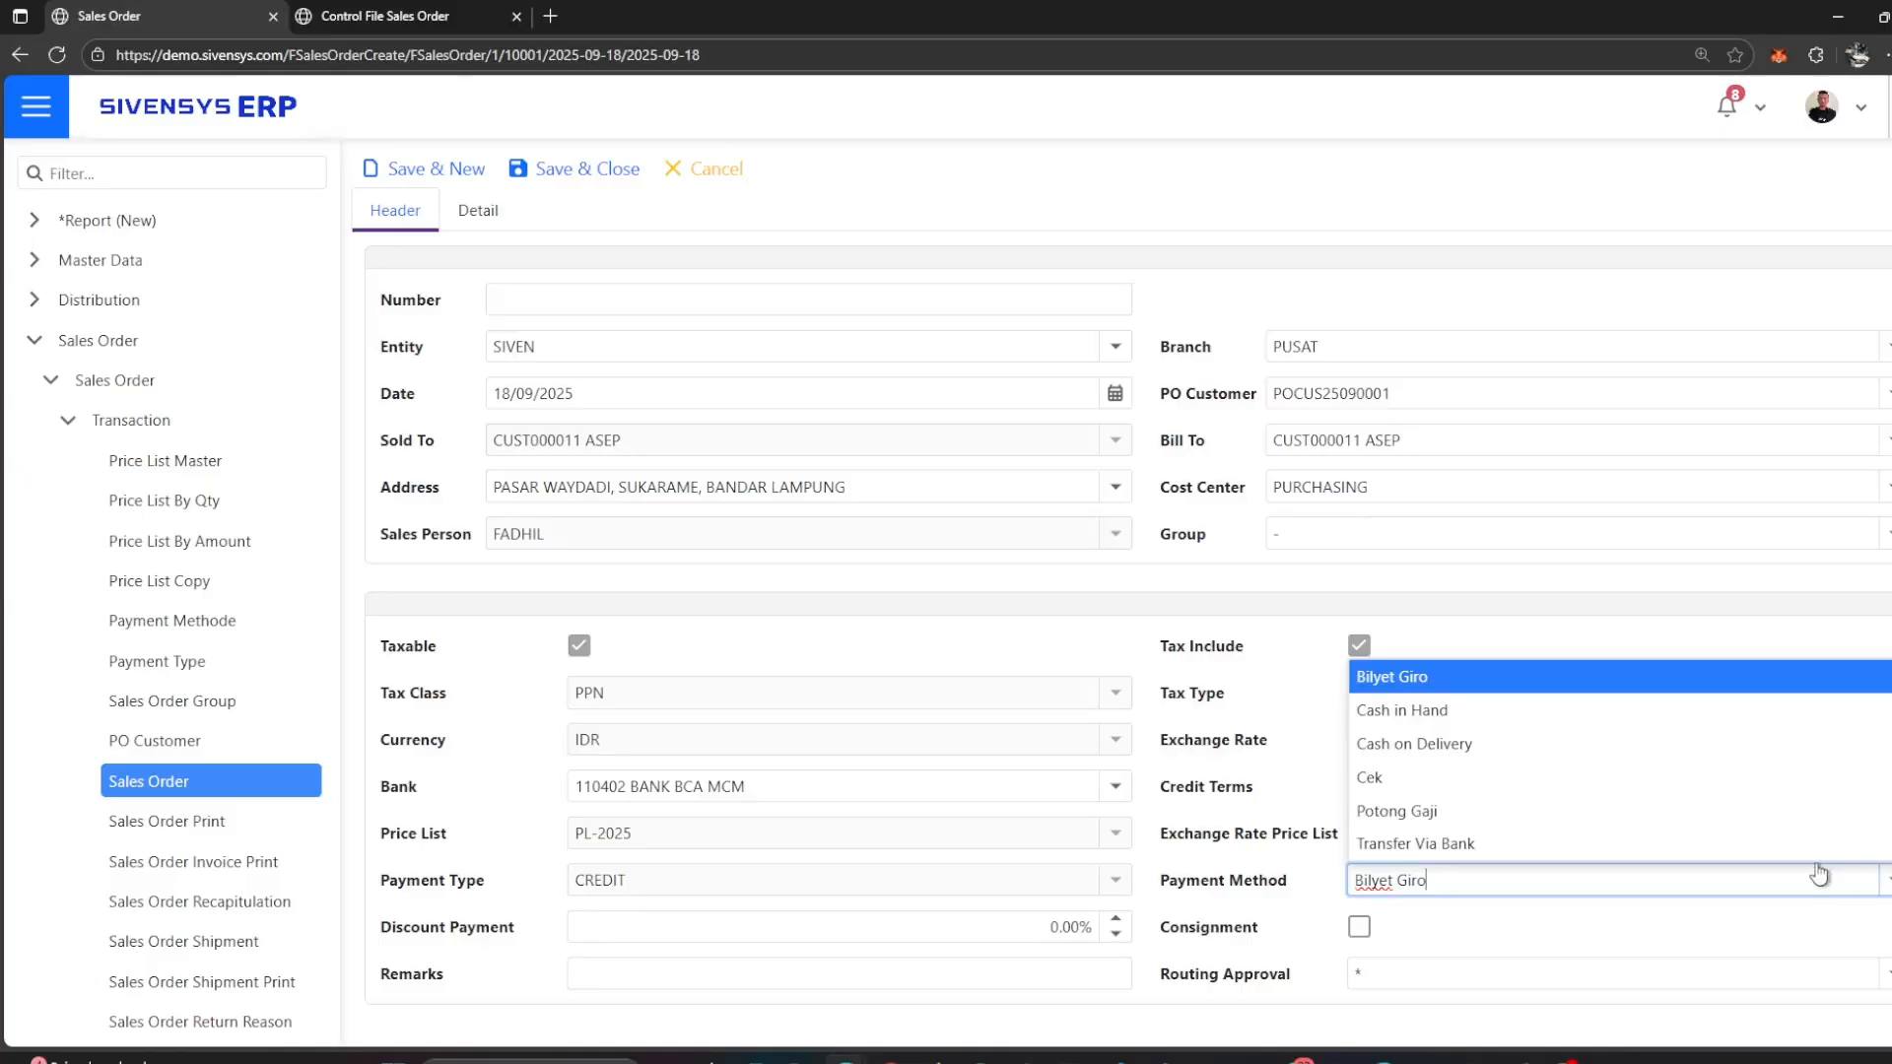
{"action": "left_click", "coordinate": [1652, 712]}
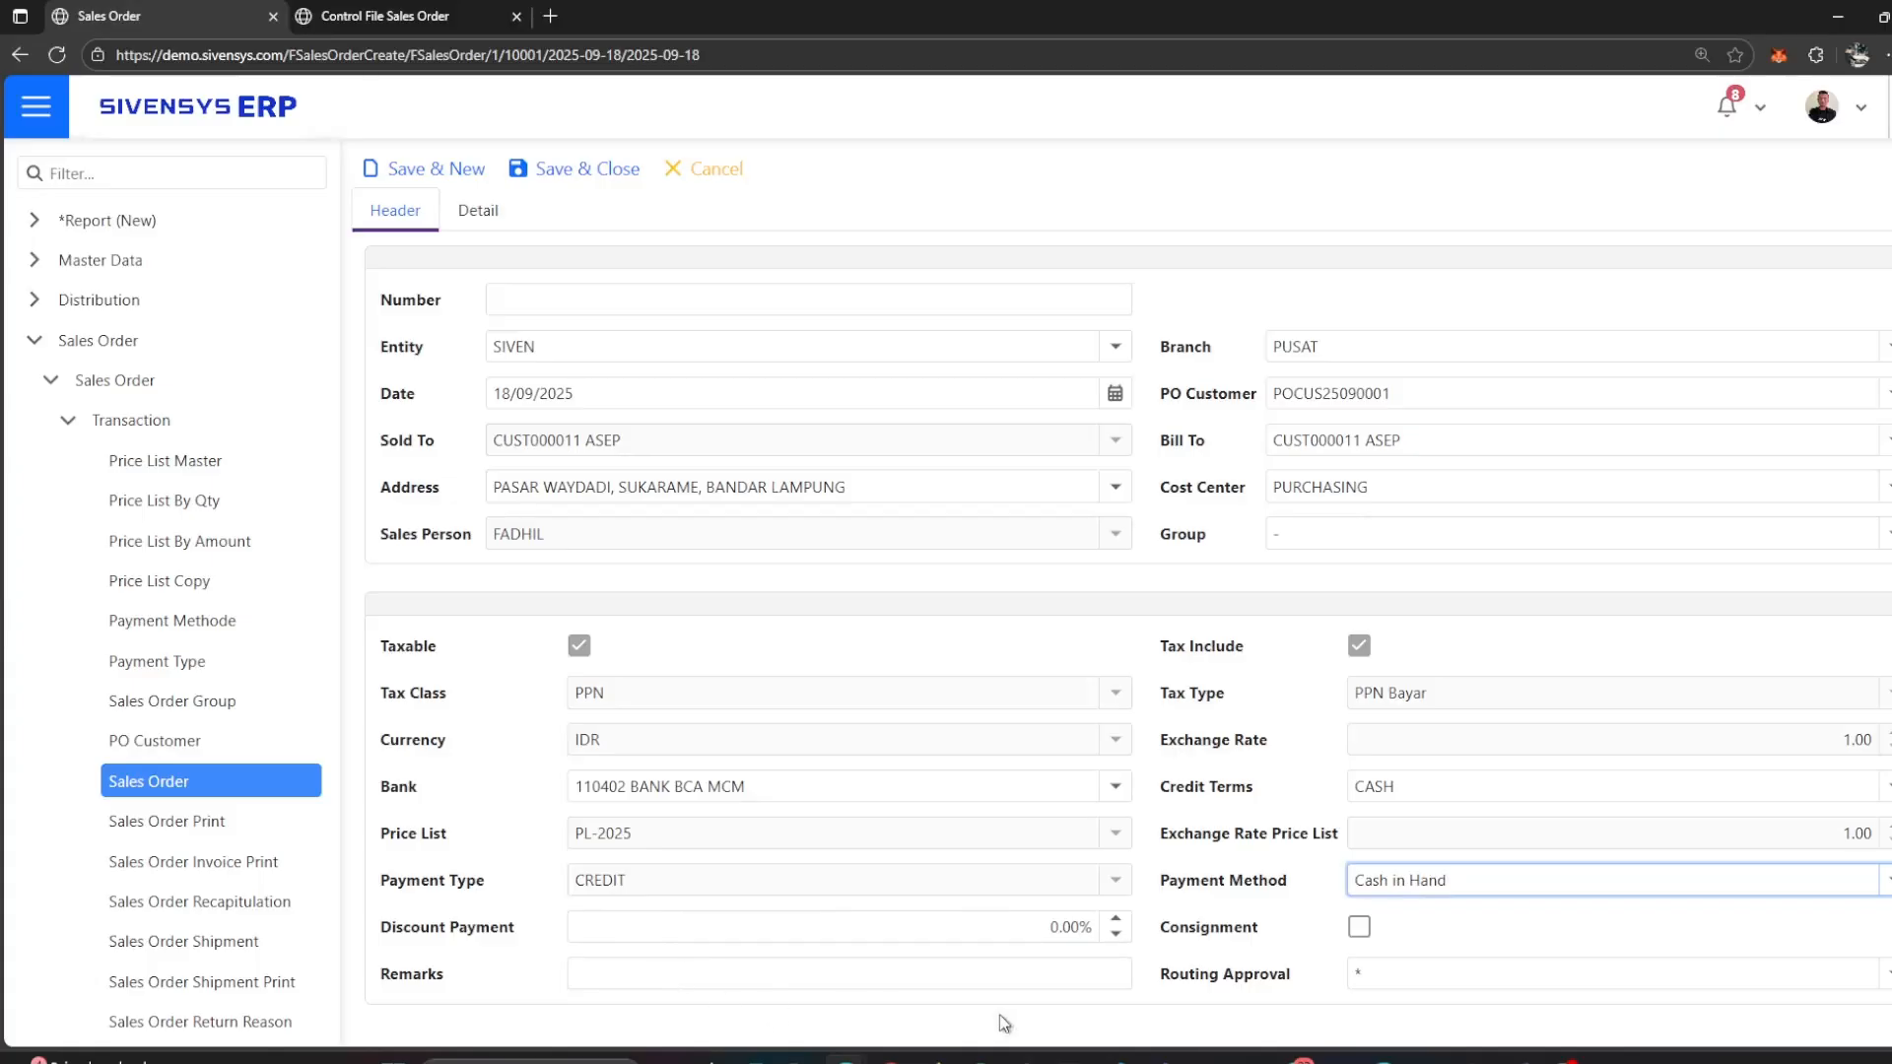
Step: Retrieve the line items from the customer PO into the sales order's details
{"action": "left_click", "coordinate": [487, 212]}
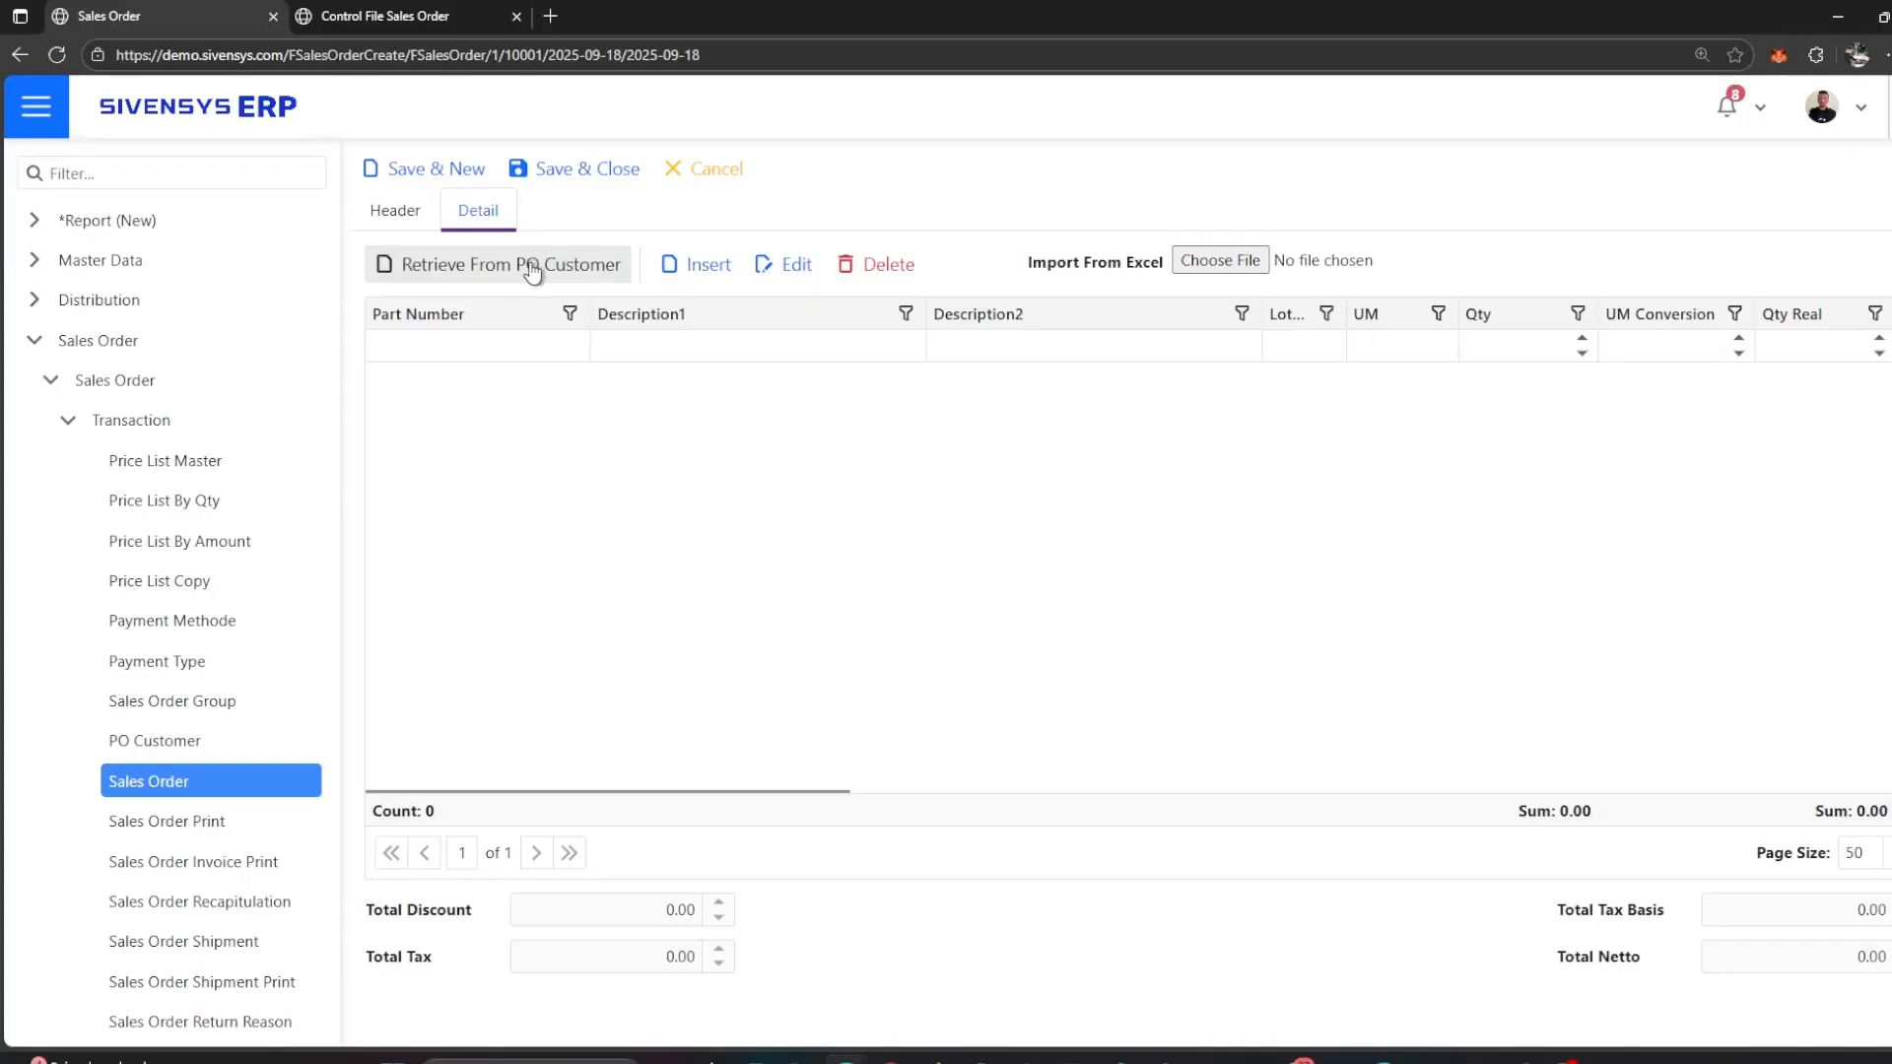
{"action": "left_click", "coordinate": [699, 273]}
{"action": "left_click", "coordinate": [1429, 256]}
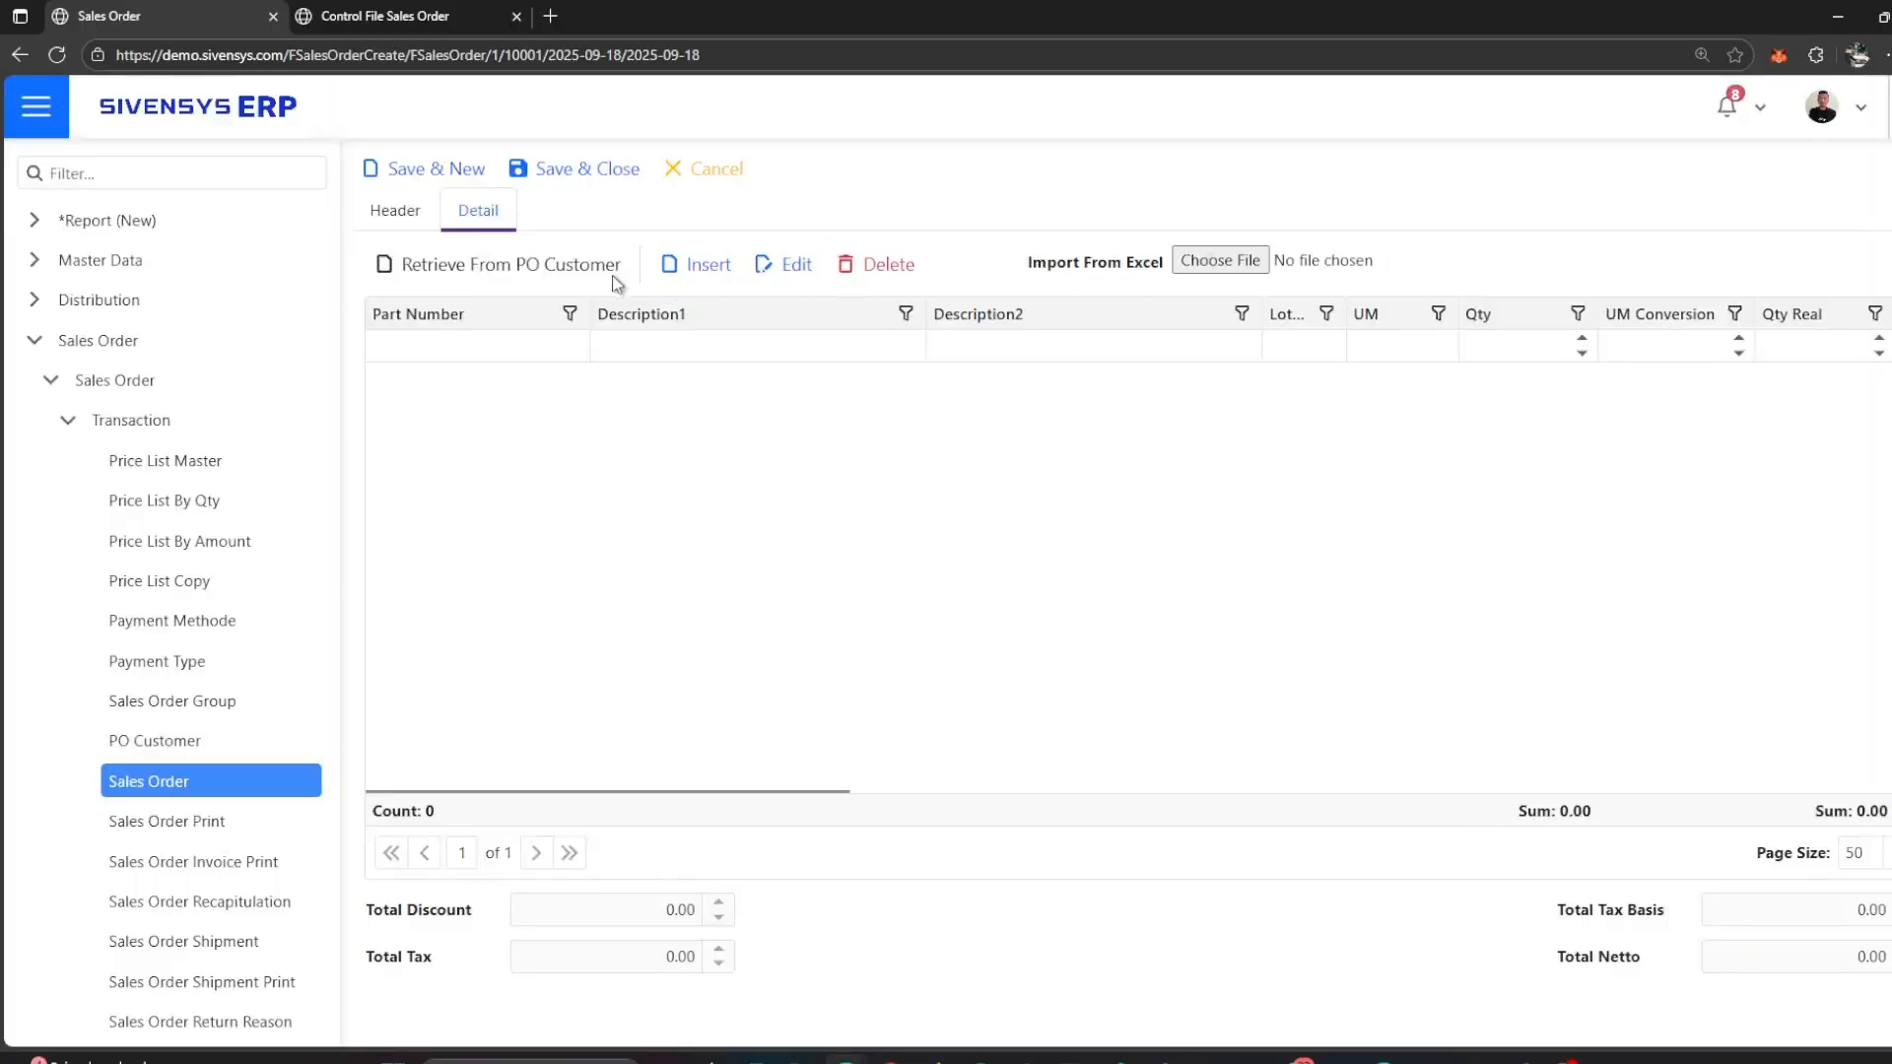
{"action": "left_click", "coordinate": [565, 285]}
Step: Open the retrieved Nugget Ayam line item for editing and set its location to GUDANG BARANG JADI
{"action": "left_click", "coordinate": [684, 377]}
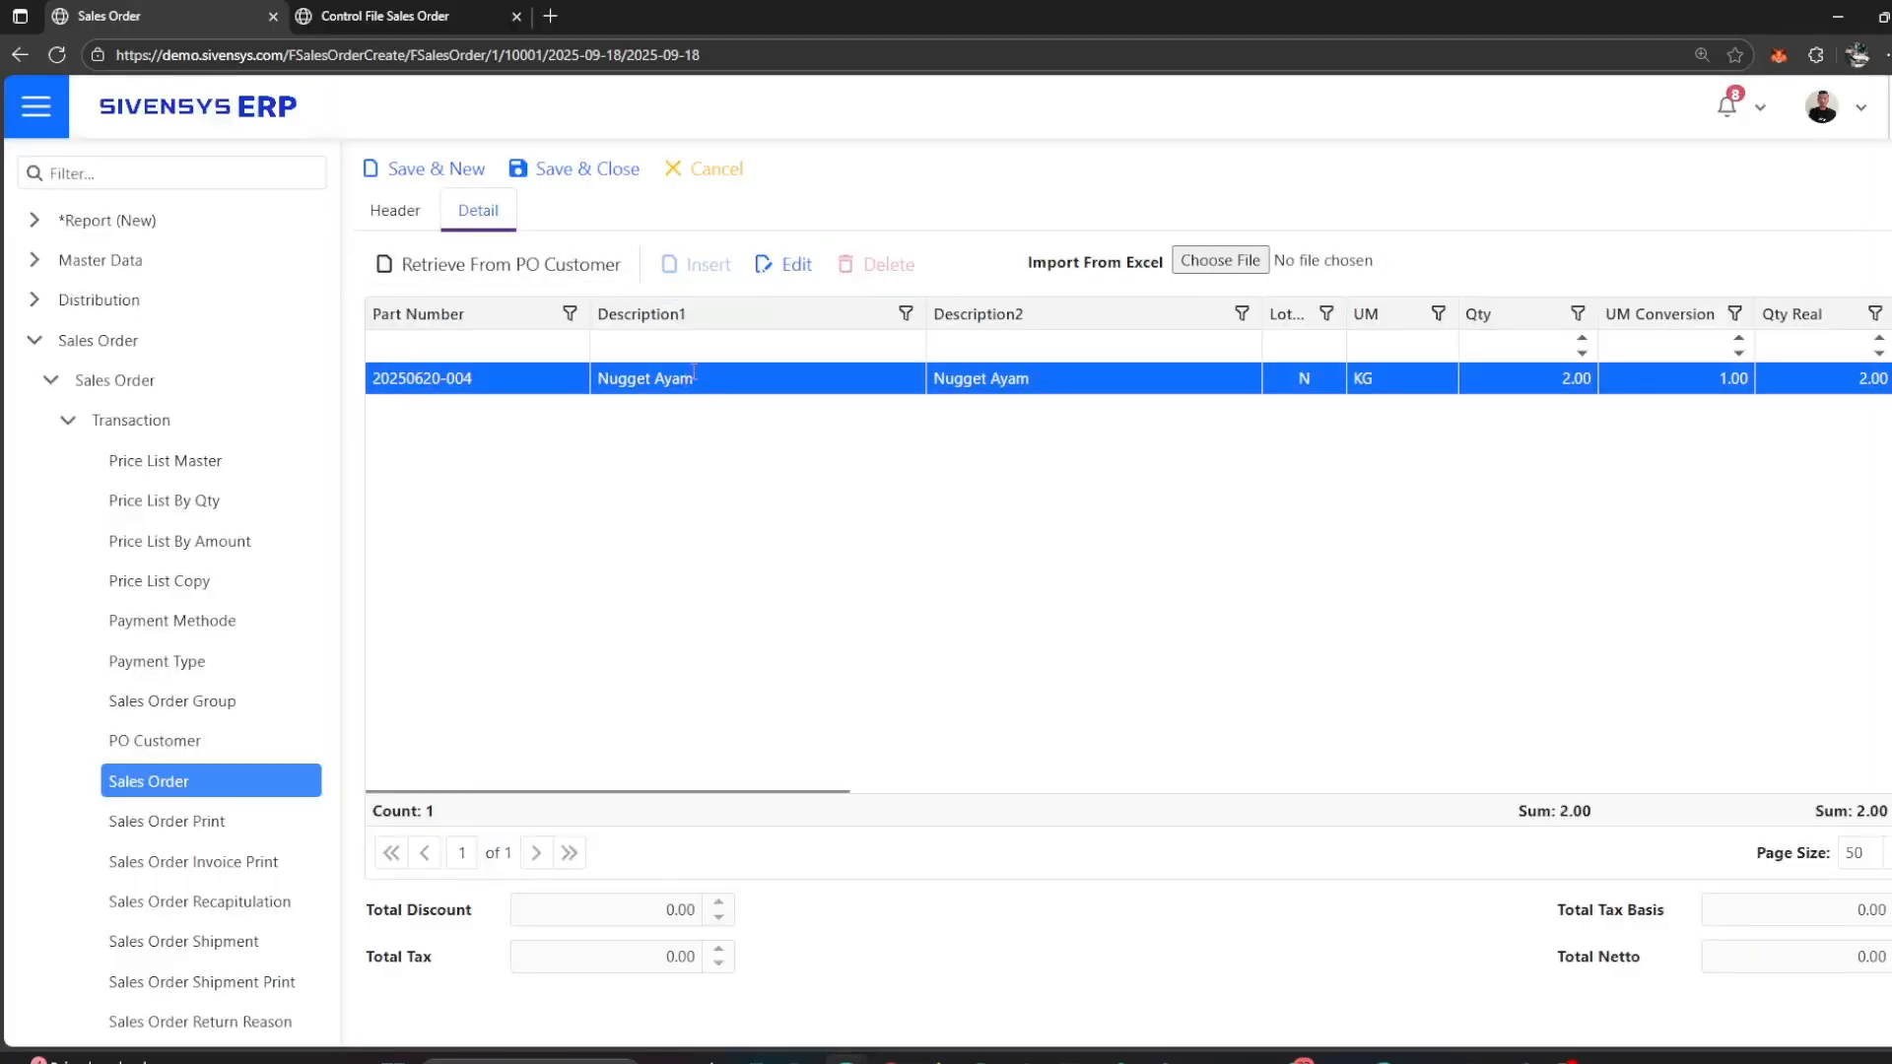
{"action": "left_click", "coordinate": [778, 266]}
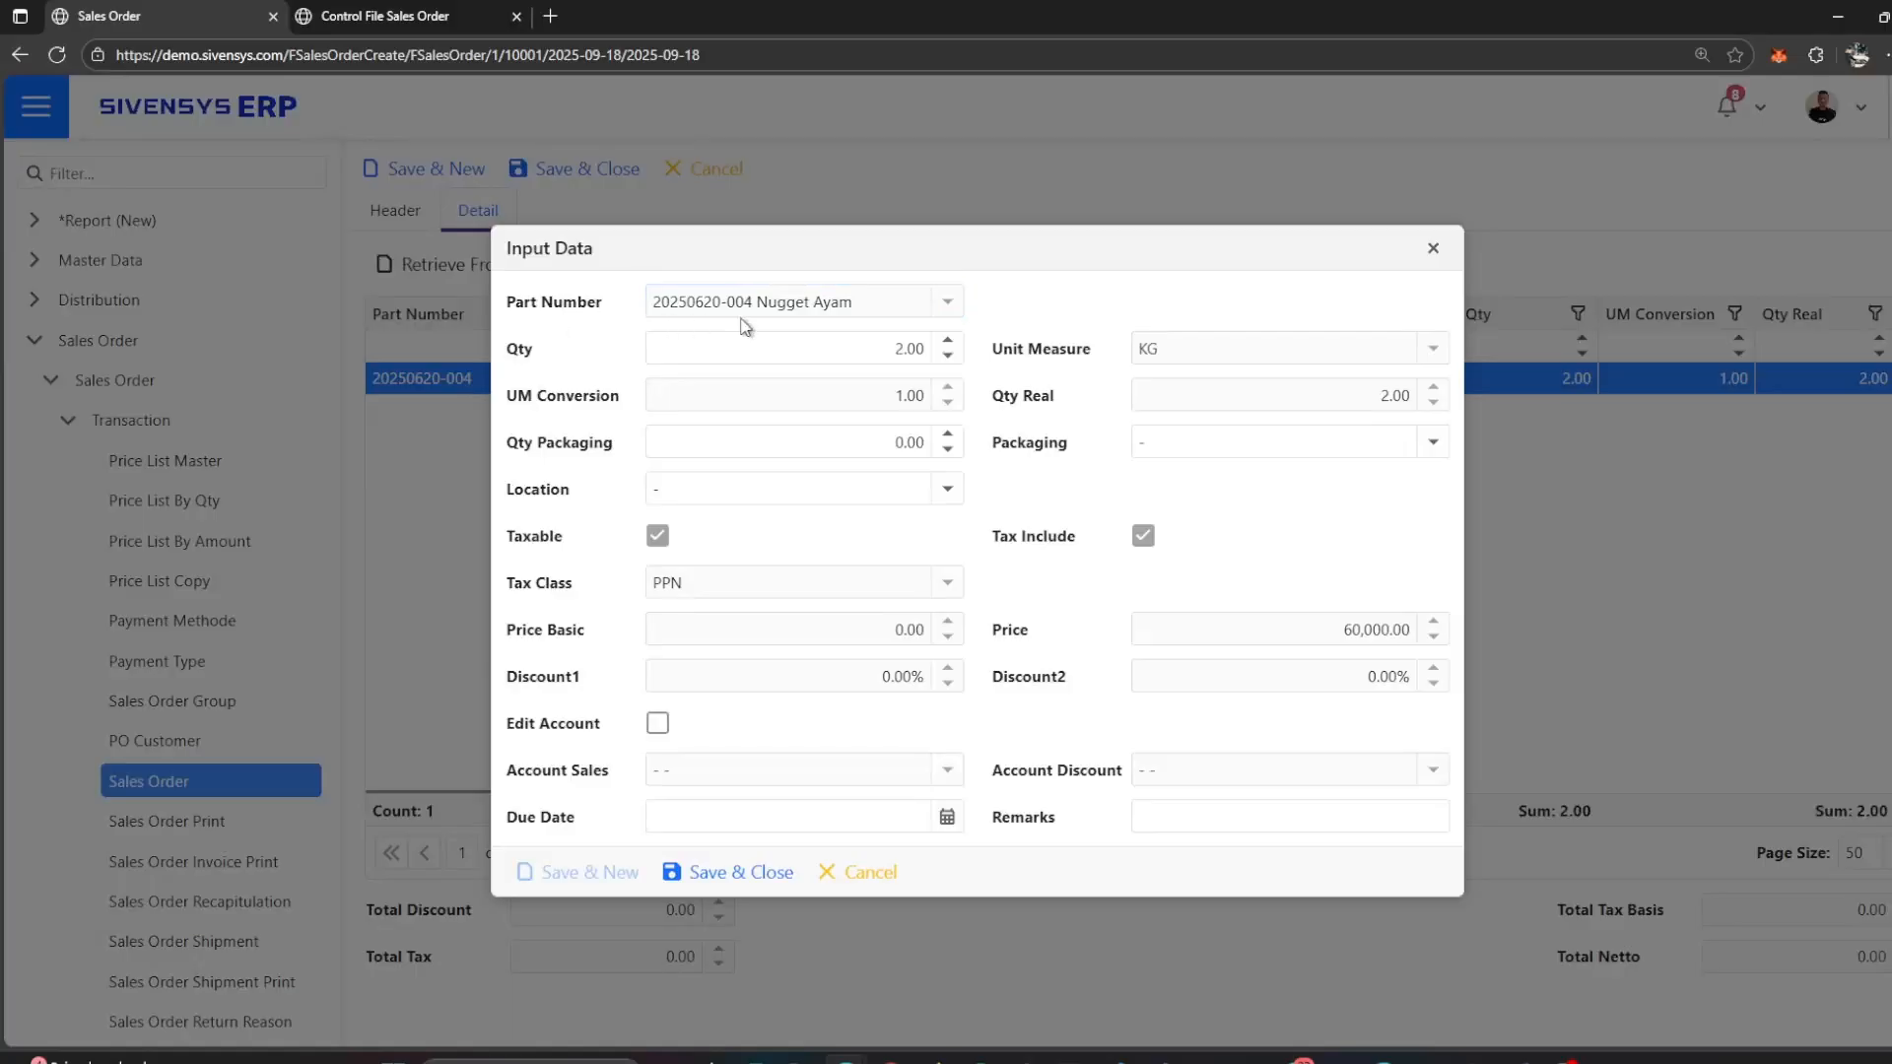
{"action": "left_click", "coordinate": [777, 357]}
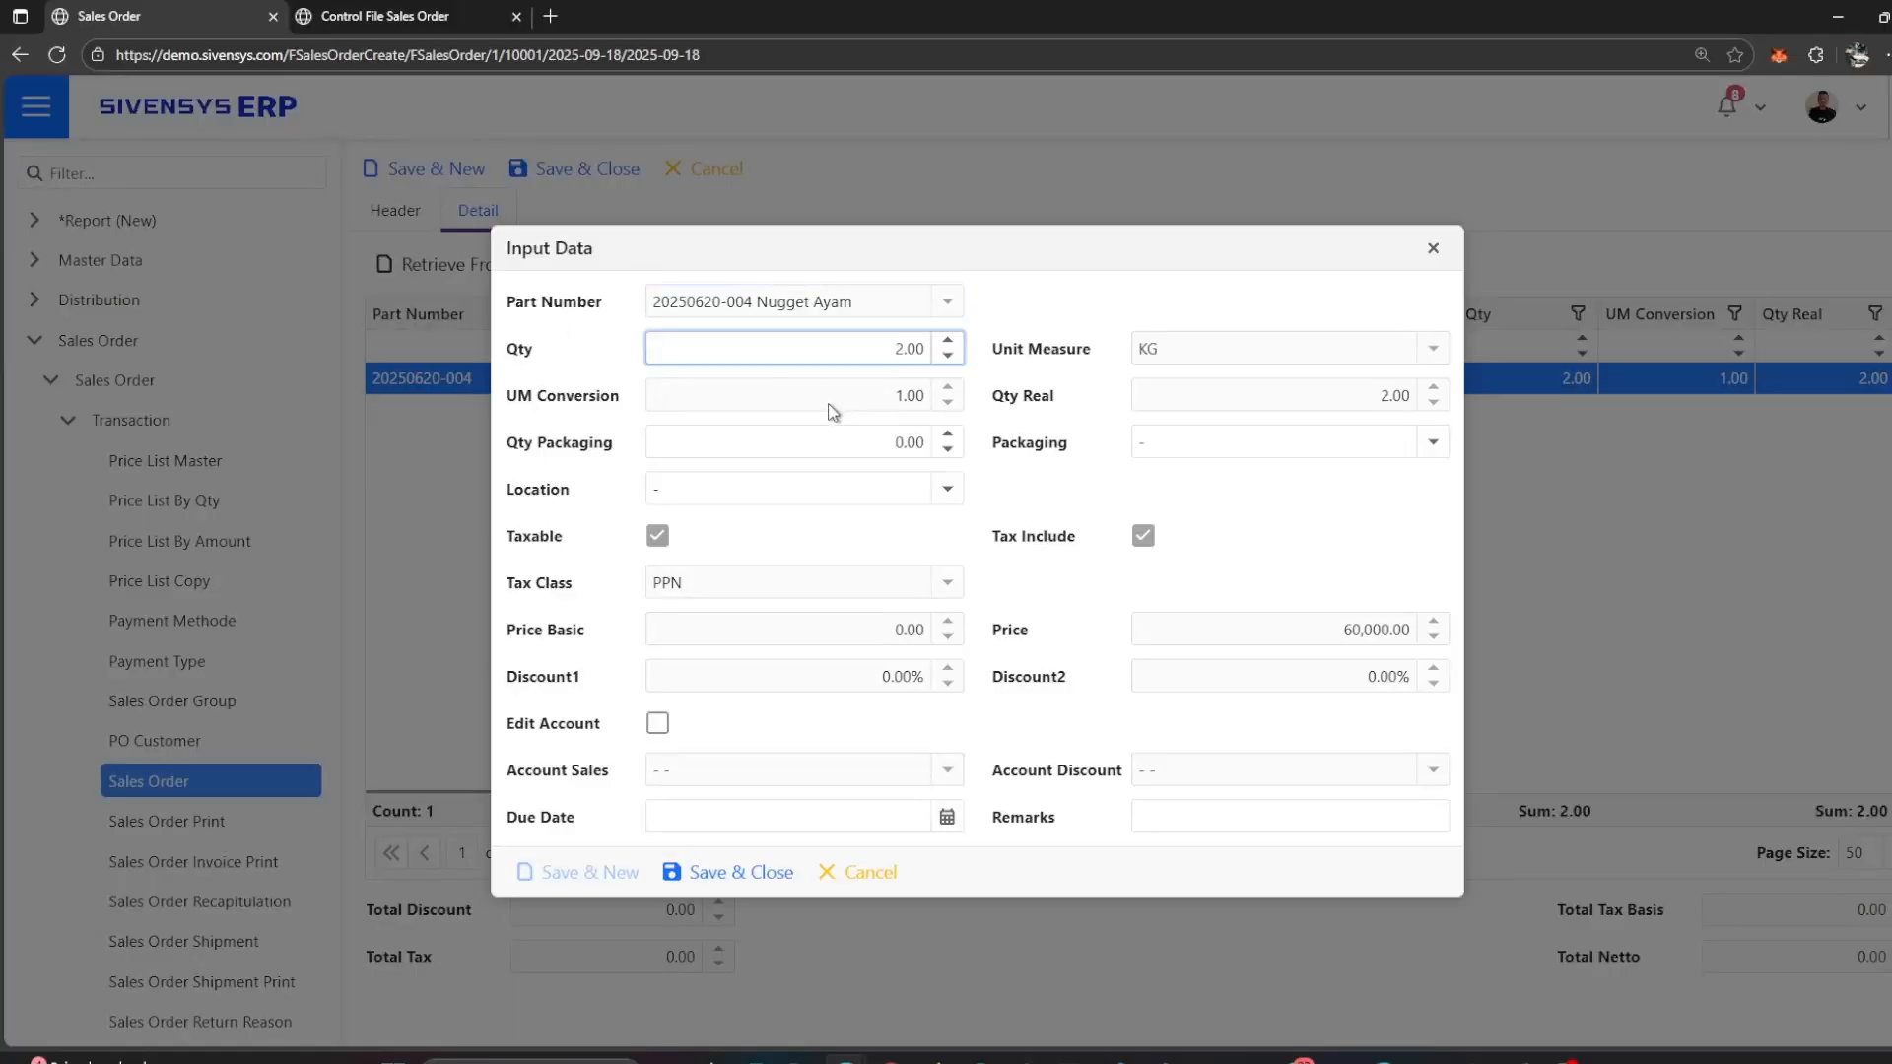
{"action": "left_click", "coordinate": [834, 404]}
{"action": "left_click", "coordinate": [1210, 357]}
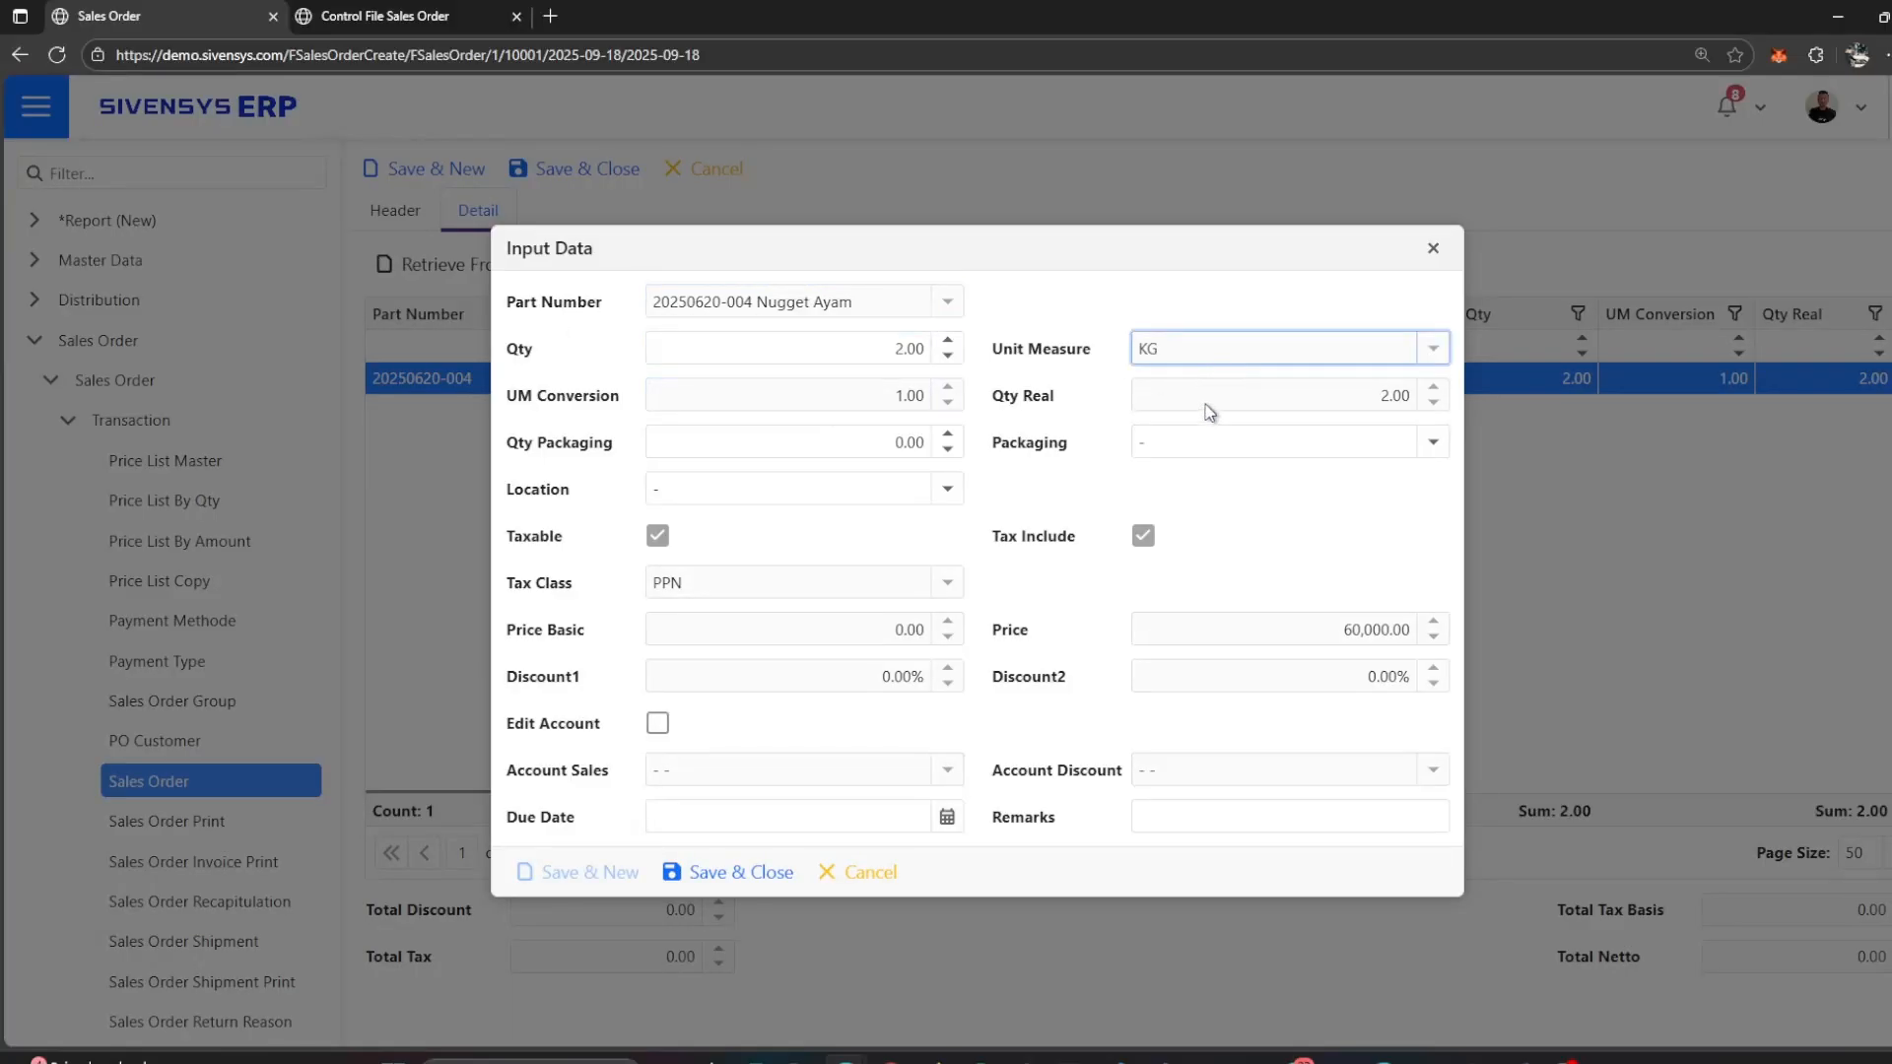
{"action": "left_click", "coordinate": [1210, 412]}
{"action": "left_click", "coordinate": [840, 435]}
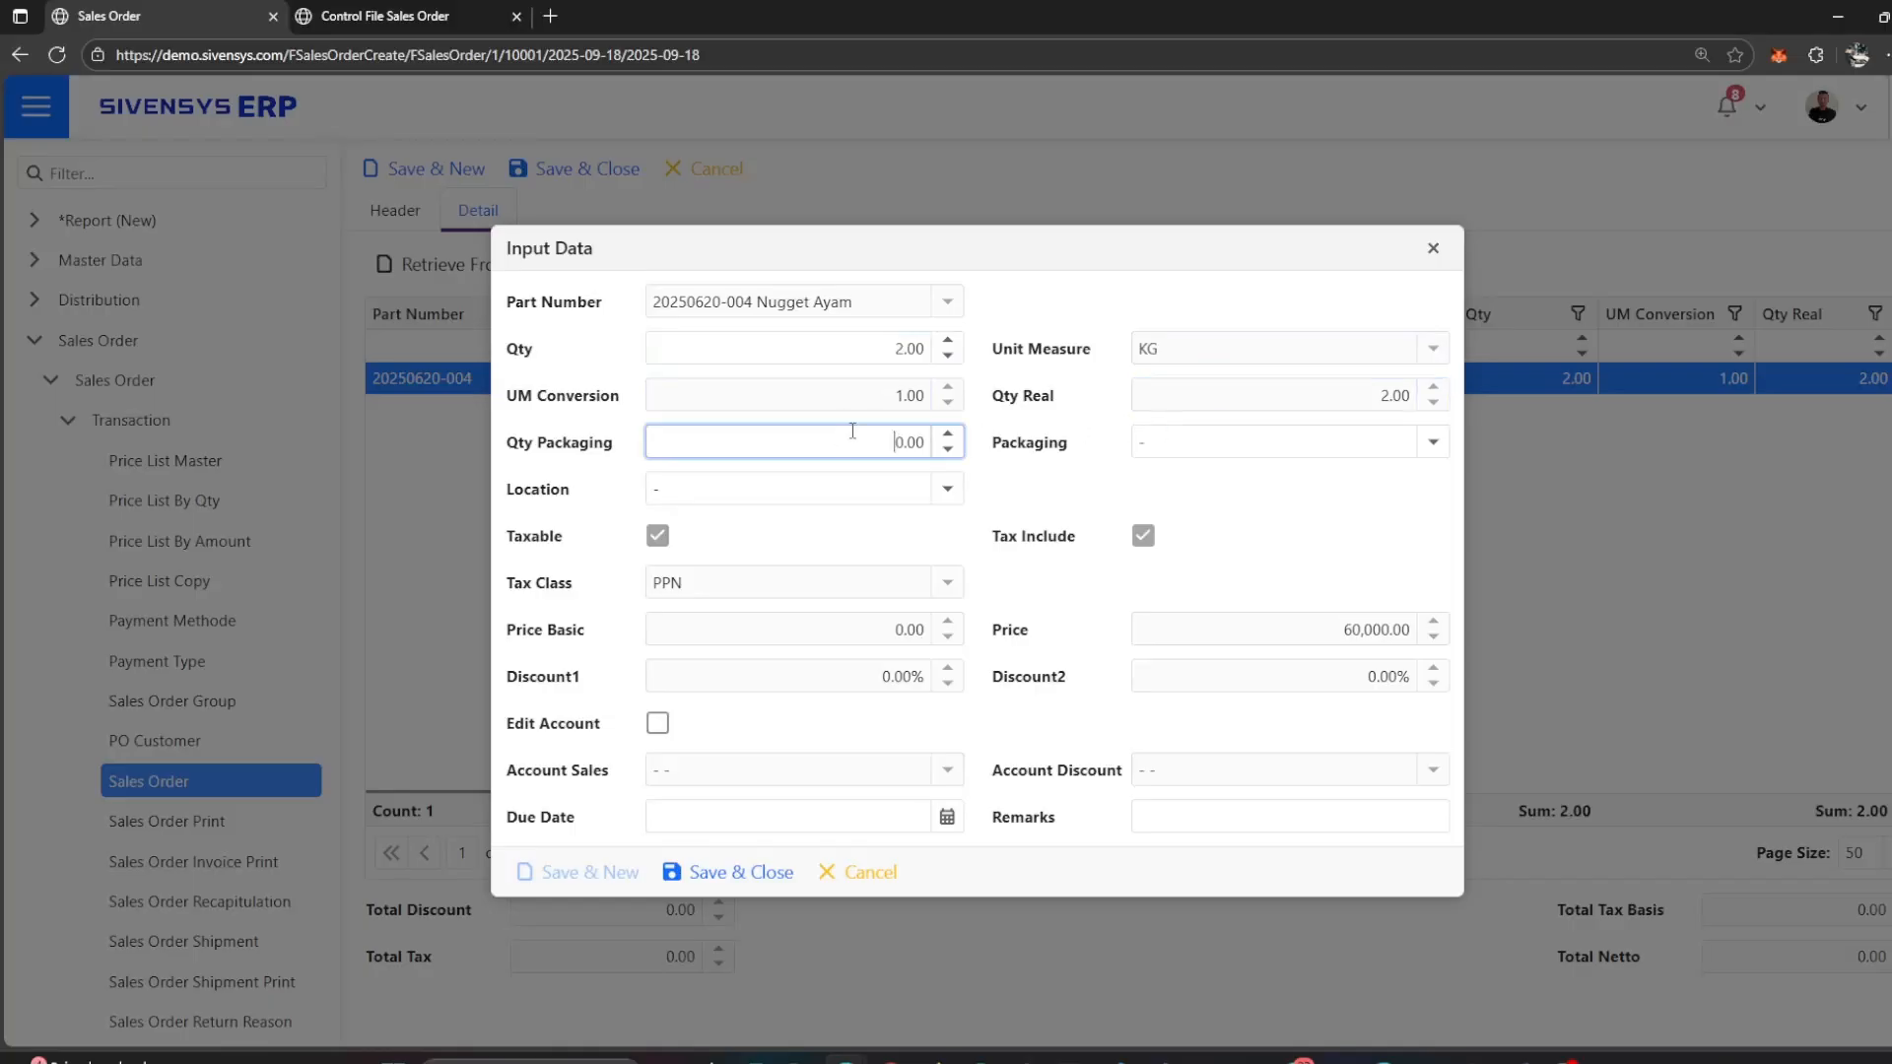
{"action": "left_click", "coordinate": [952, 497]}
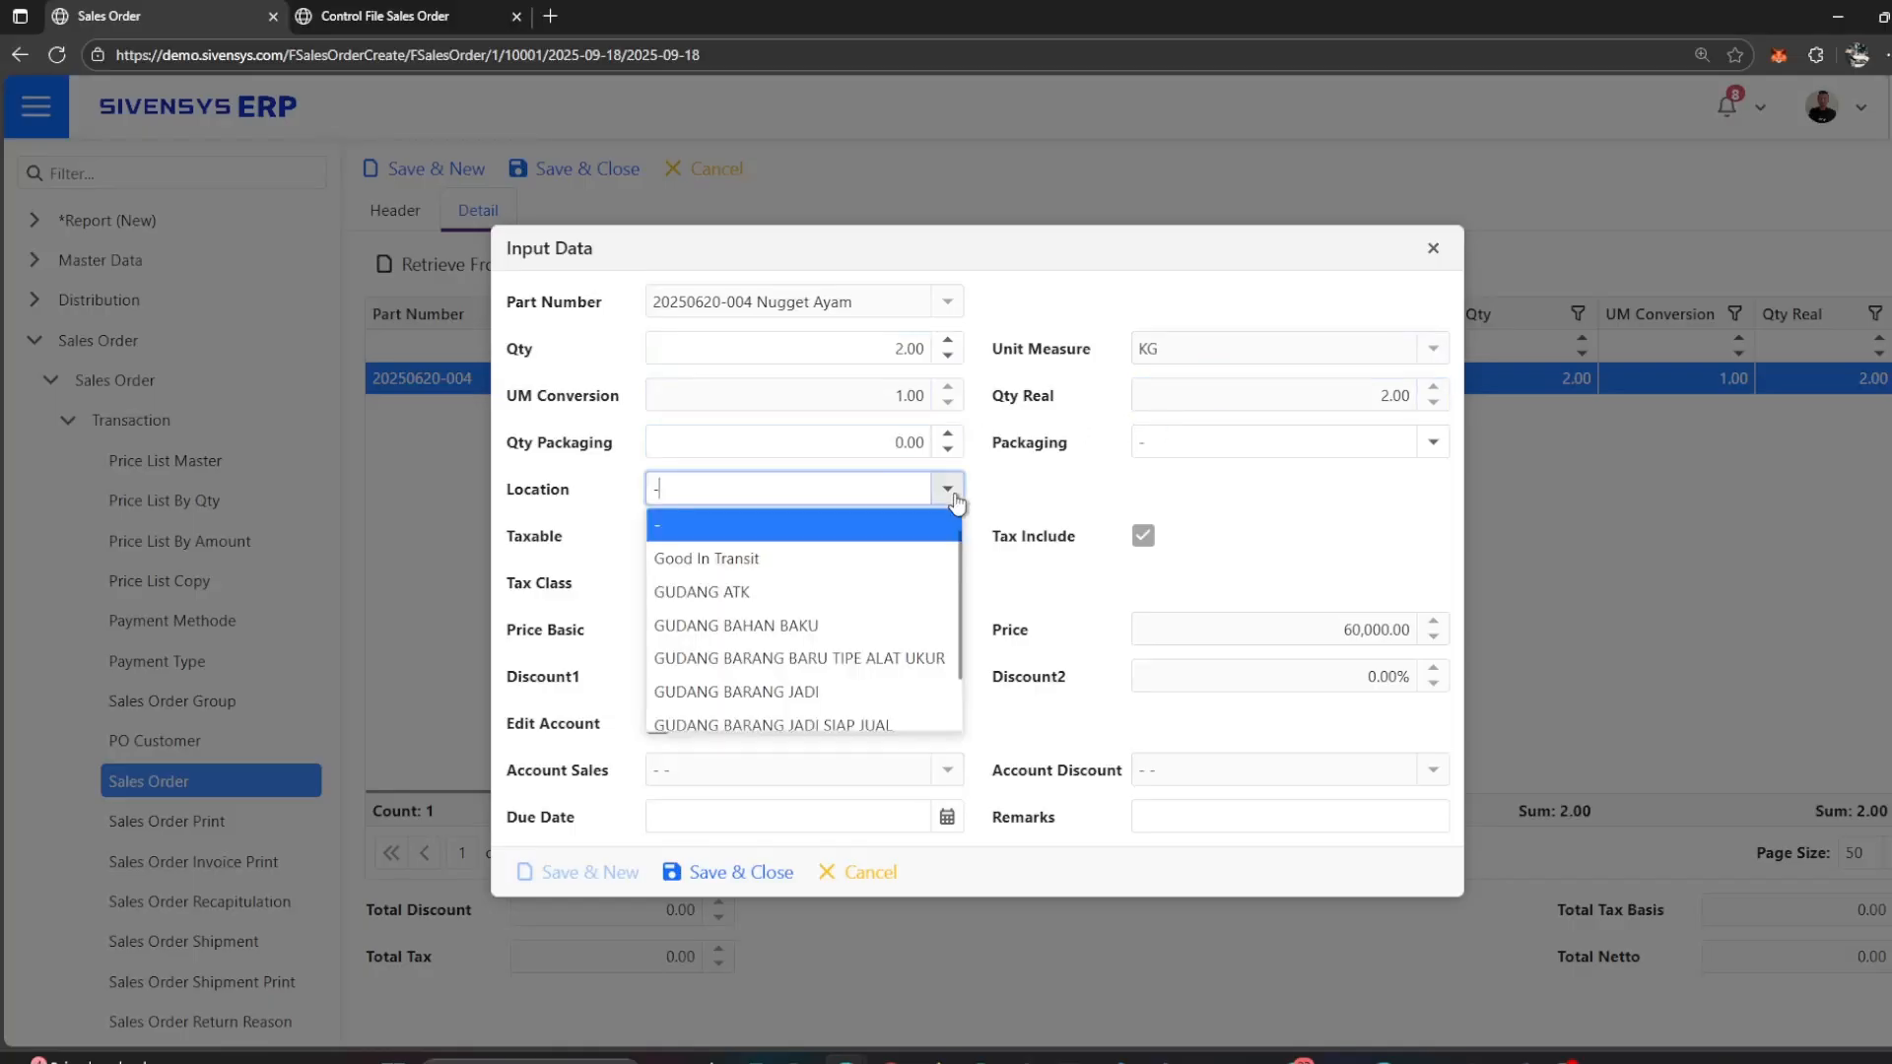
{"action": "left_click", "coordinate": [892, 692]}
{"action": "left_click", "coordinate": [1060, 480]}
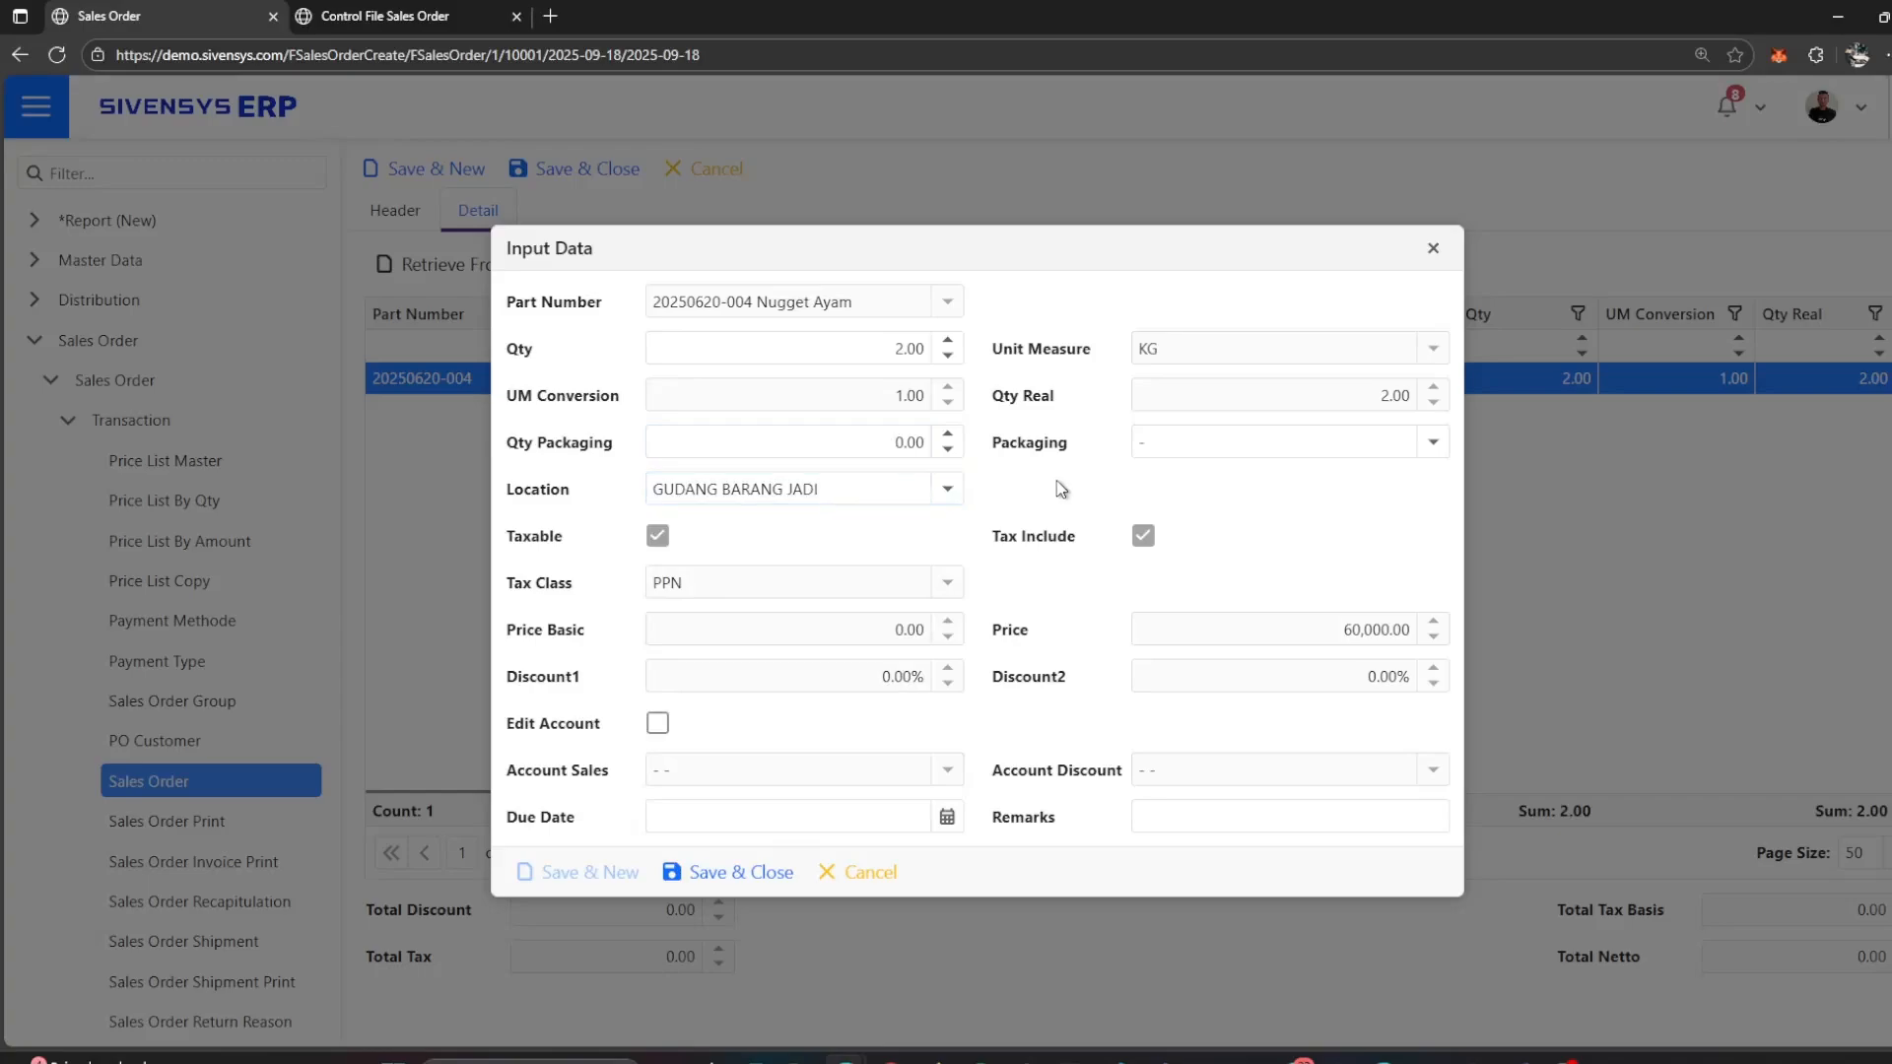
Step: Examine the line item's price, discount and remarks fields
{"action": "left_click", "coordinate": [1382, 636]}
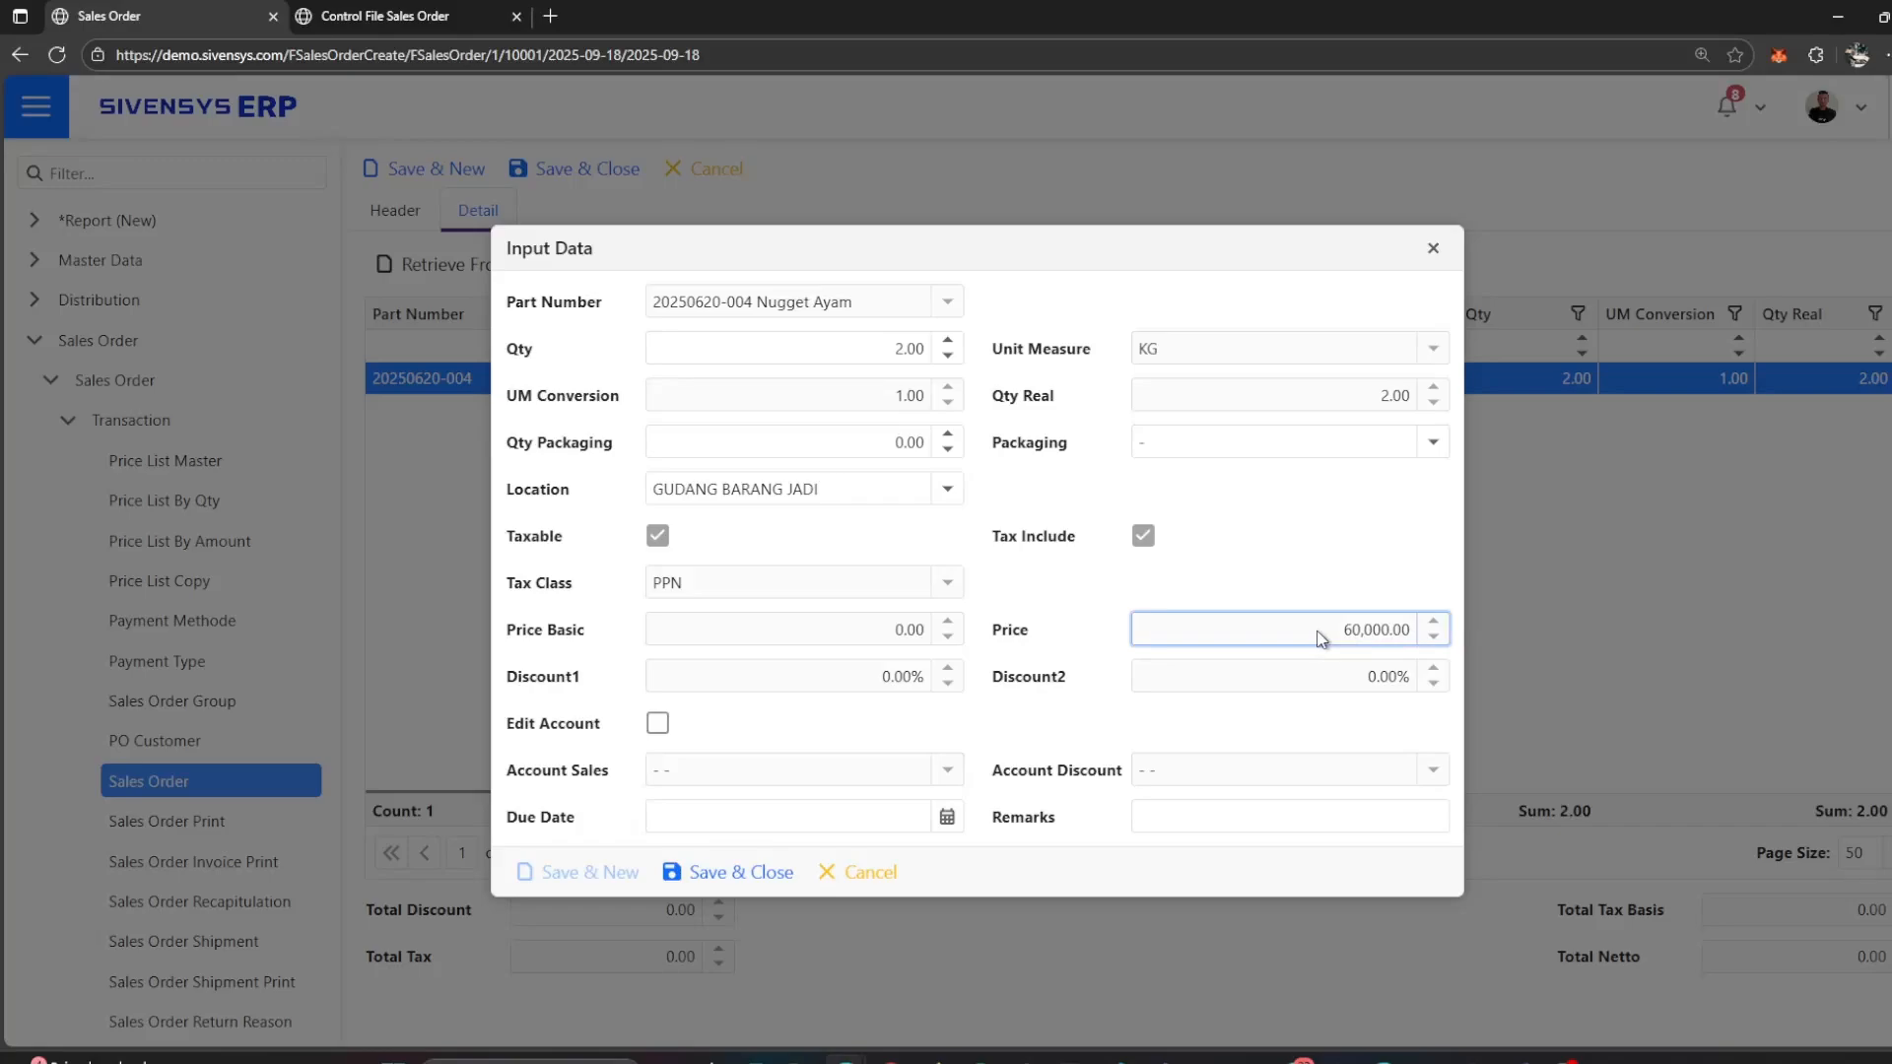
{"action": "left_click", "coordinate": [812, 665]}
{"action": "left_click", "coordinate": [830, 636]}
{"action": "left_click", "coordinate": [1189, 678]}
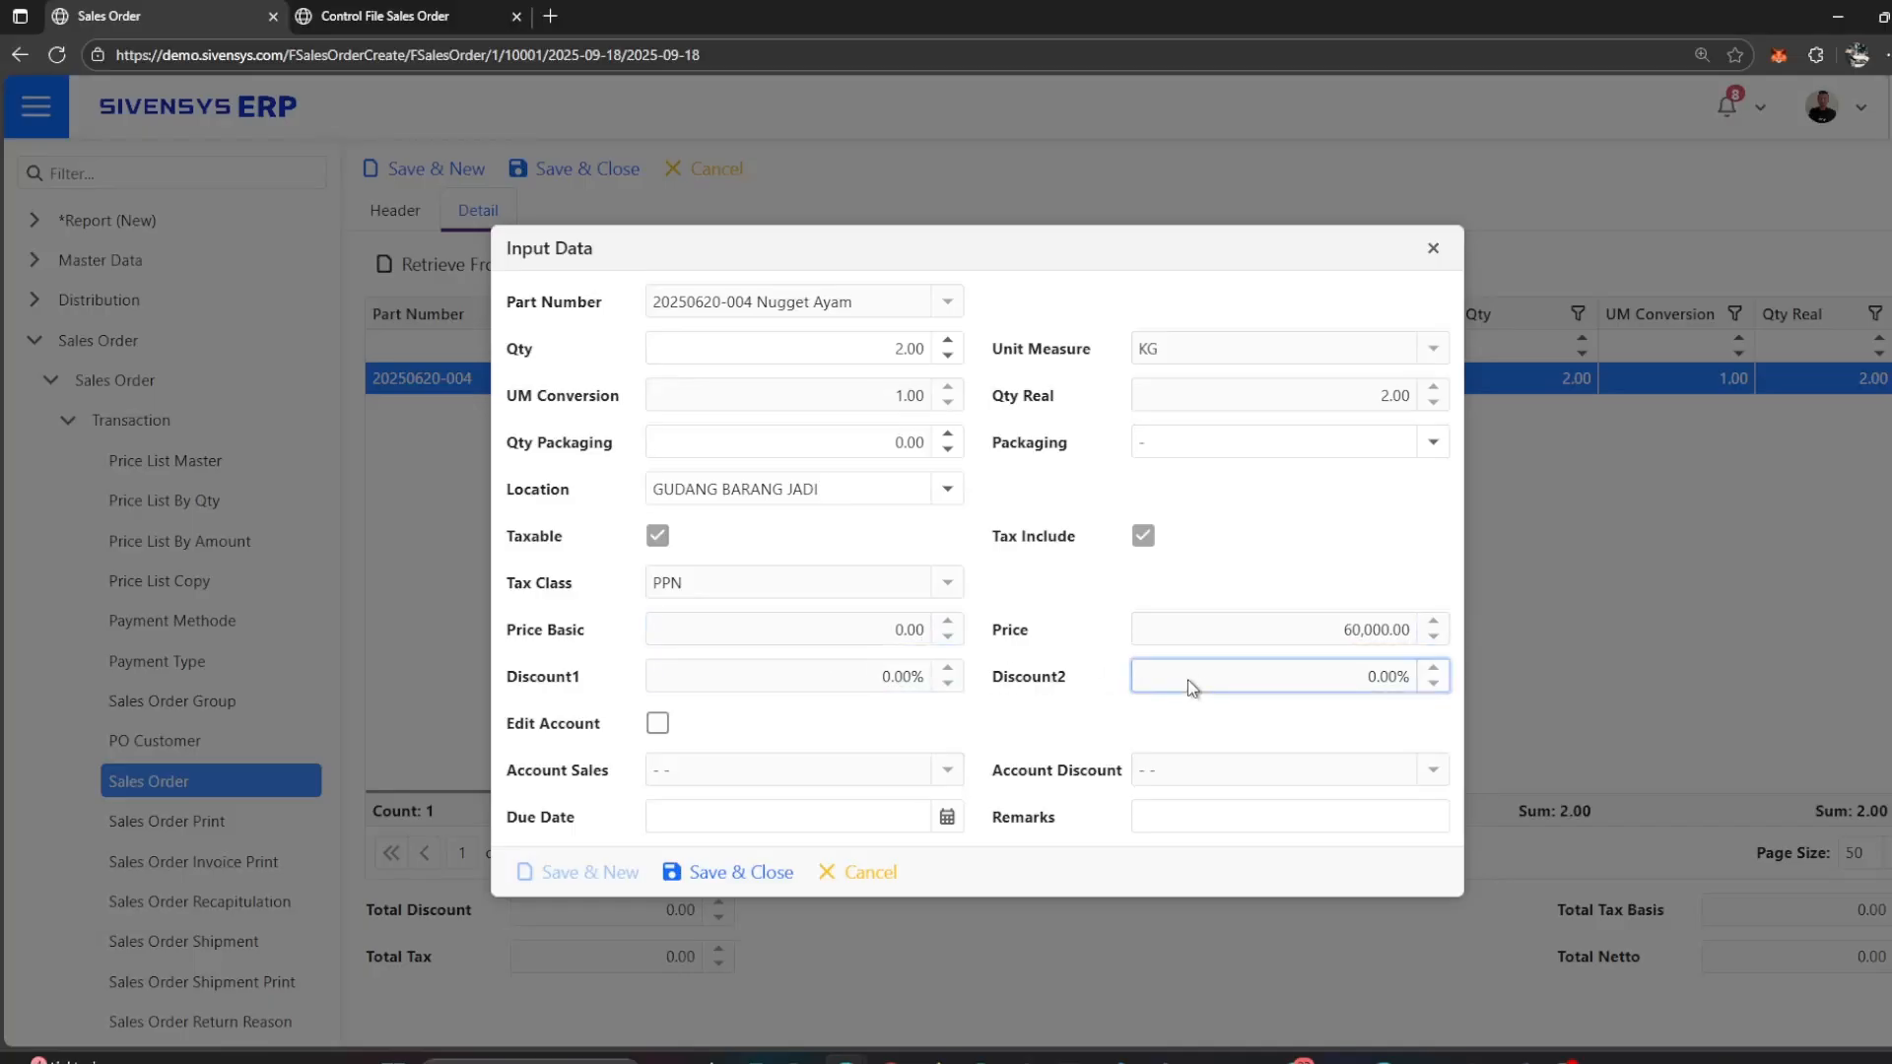
{"action": "left_click", "coordinate": [1031, 719]}
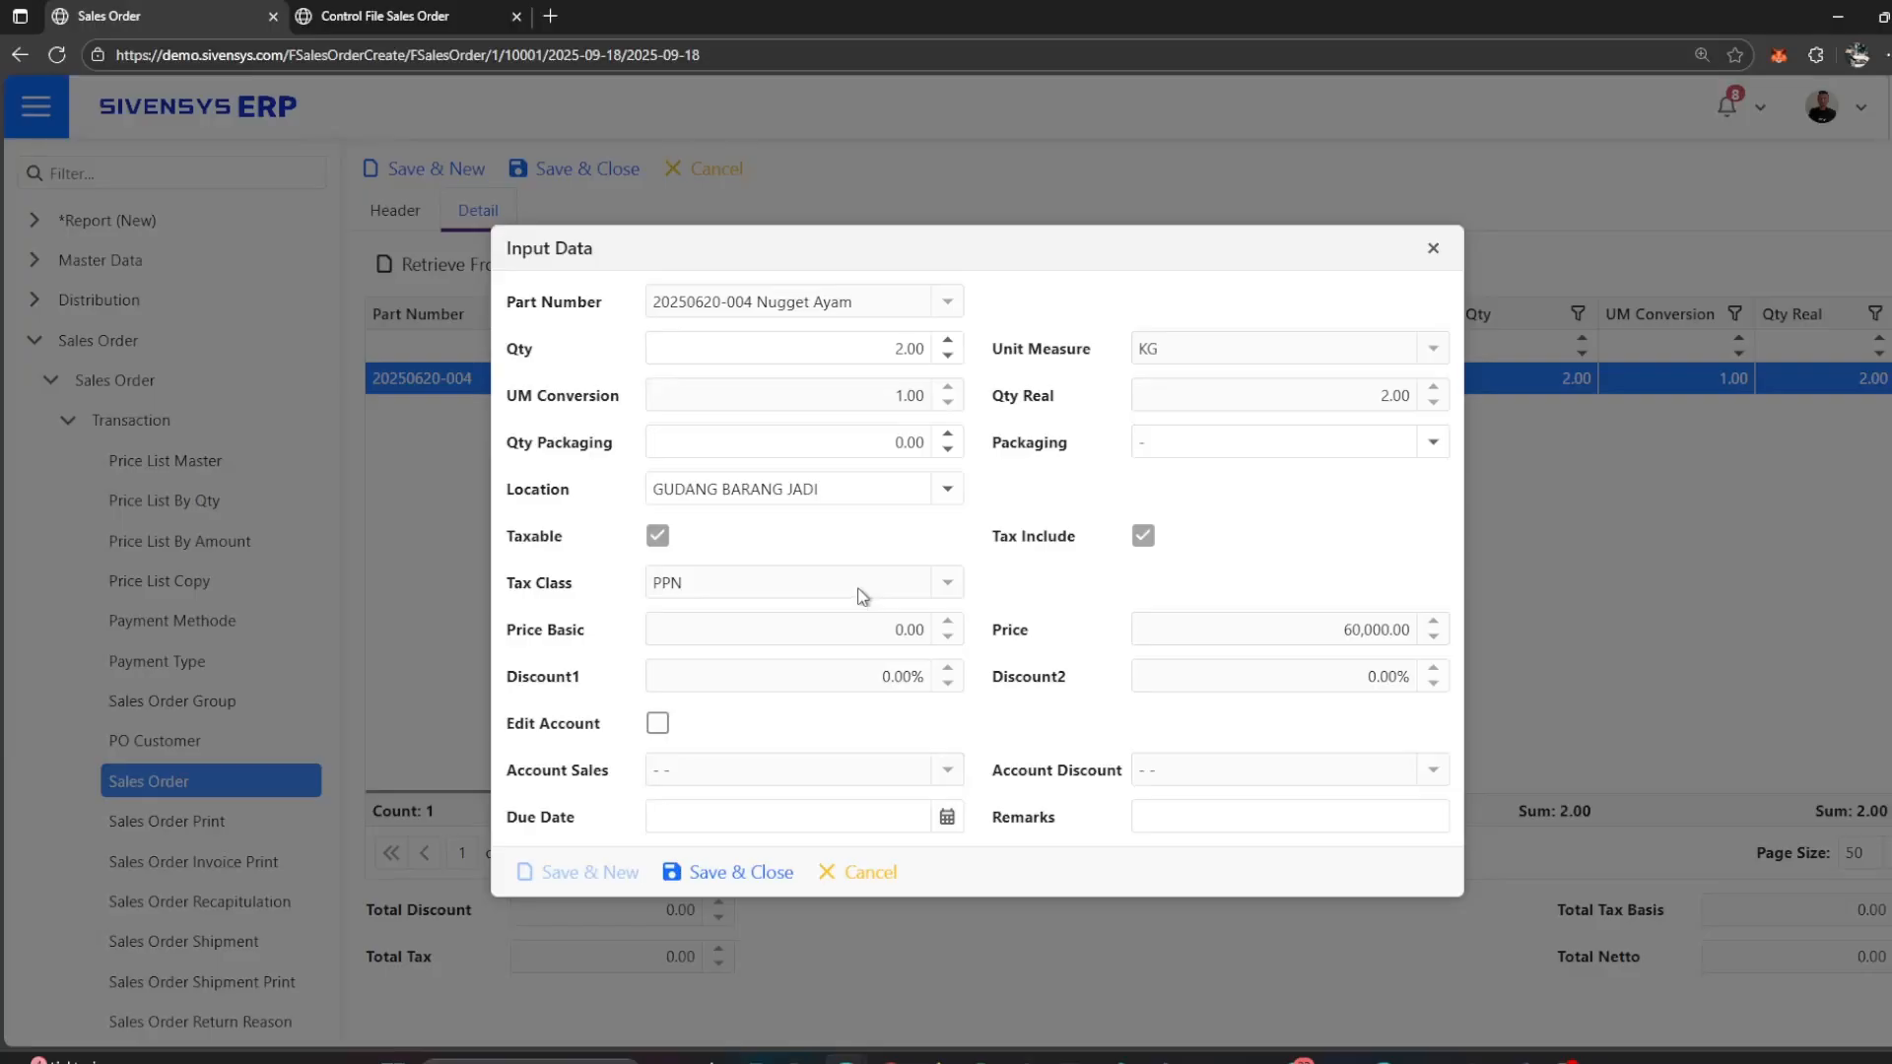
{"action": "left_click", "coordinate": [1192, 817]}
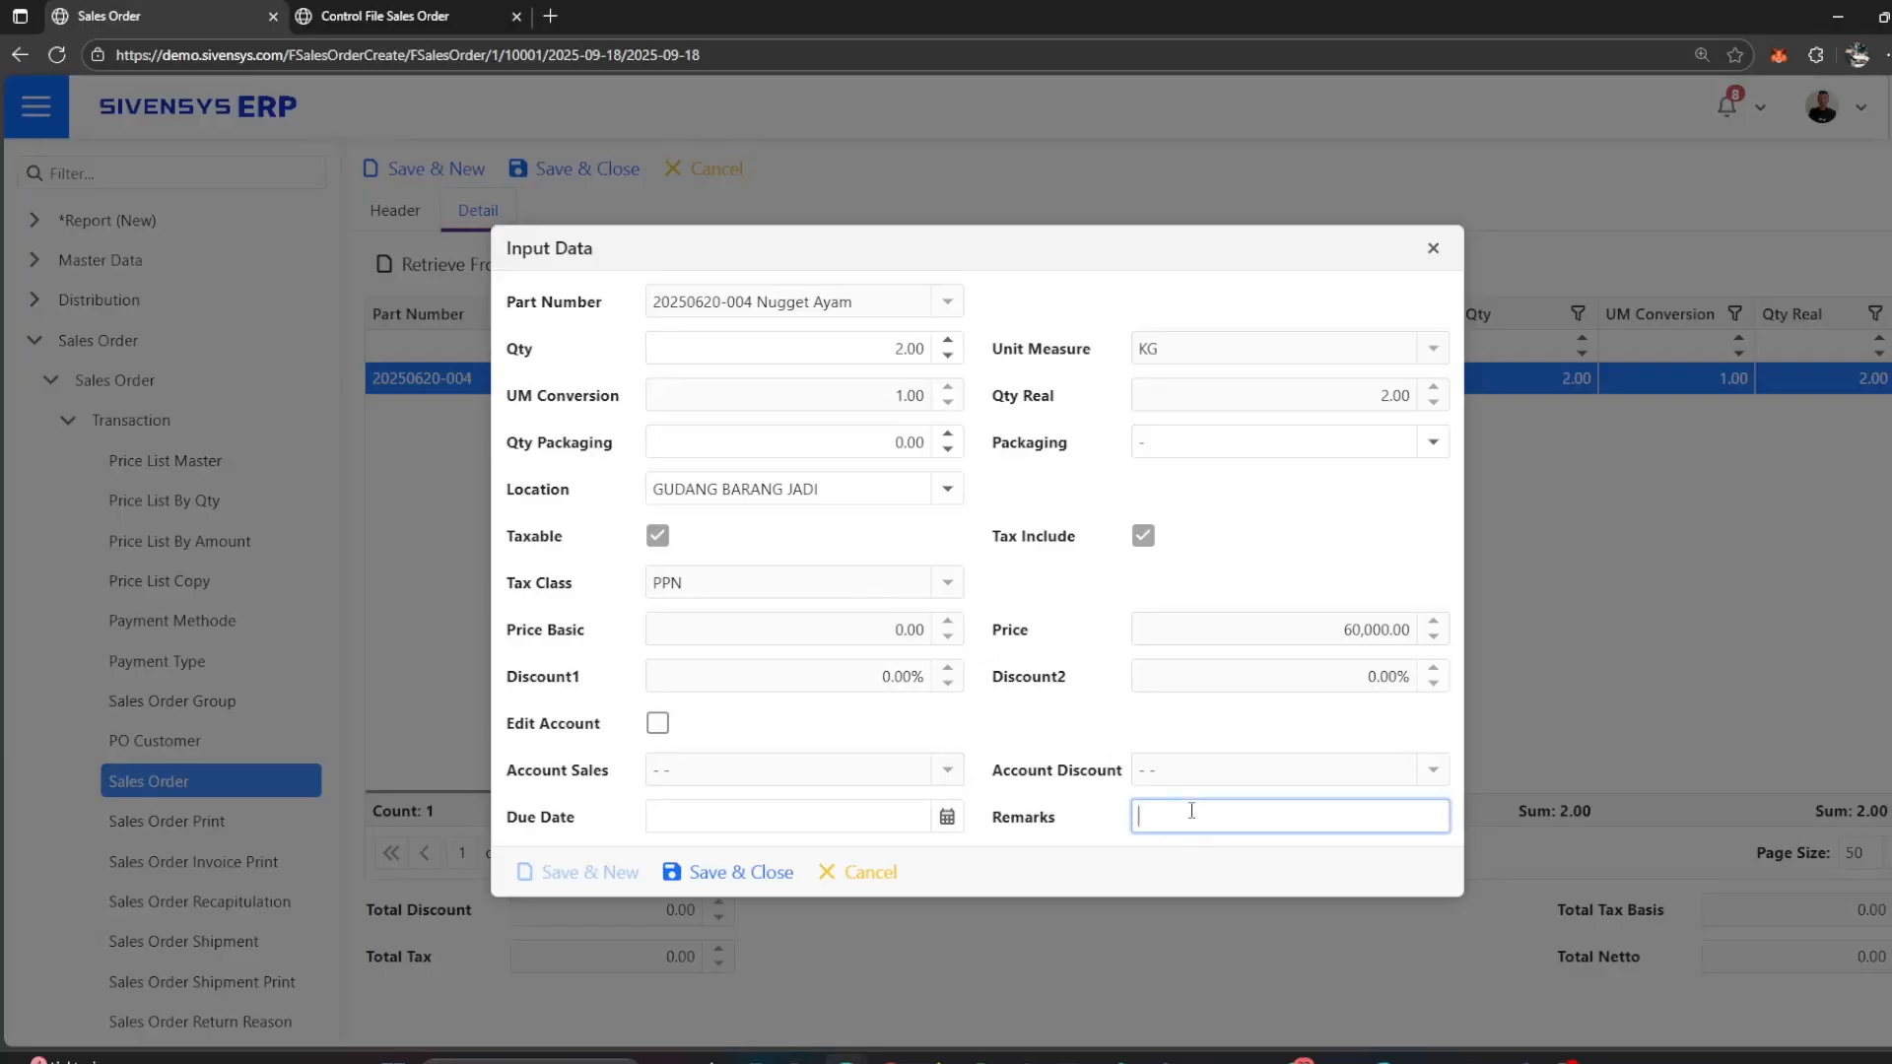
{"action": "left_click", "coordinate": [1110, 863]}
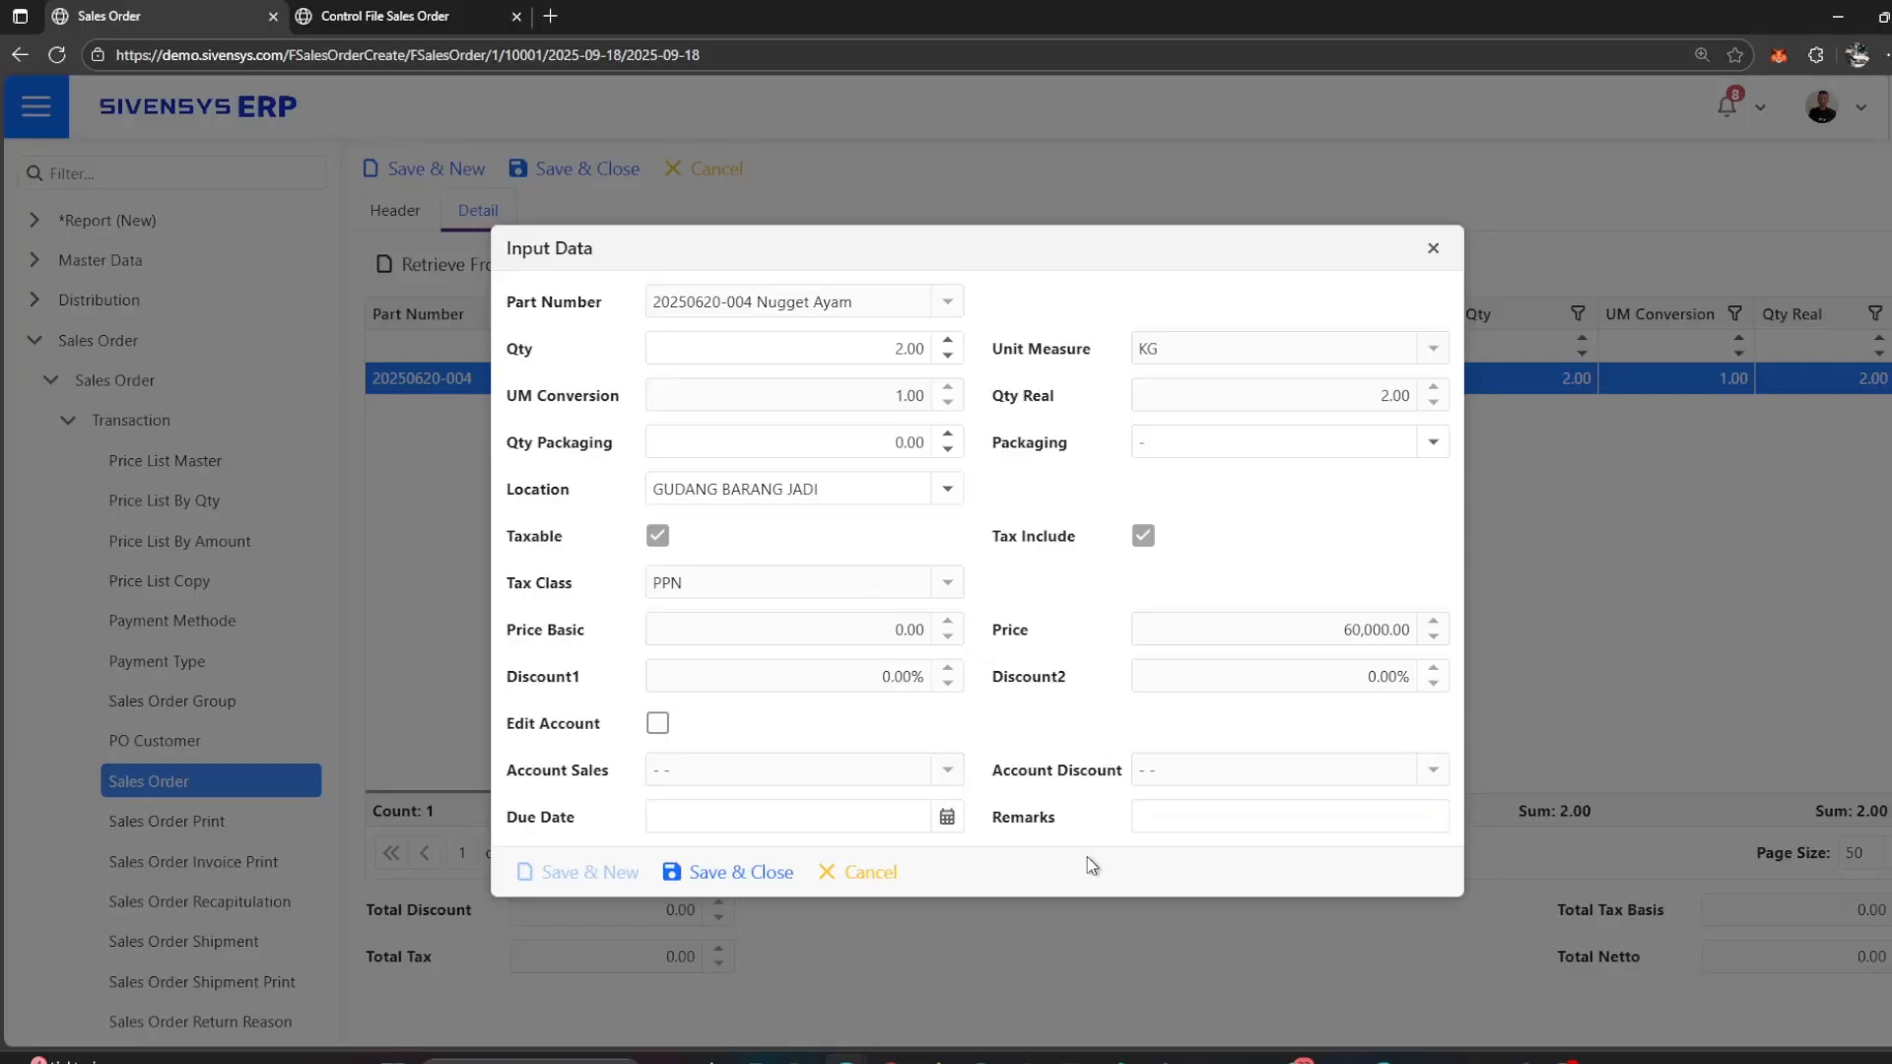
Step: Save the edited Nugget Ayam line item and save the completed sales order, closing both forms
{"action": "left_click", "coordinate": [743, 875]}
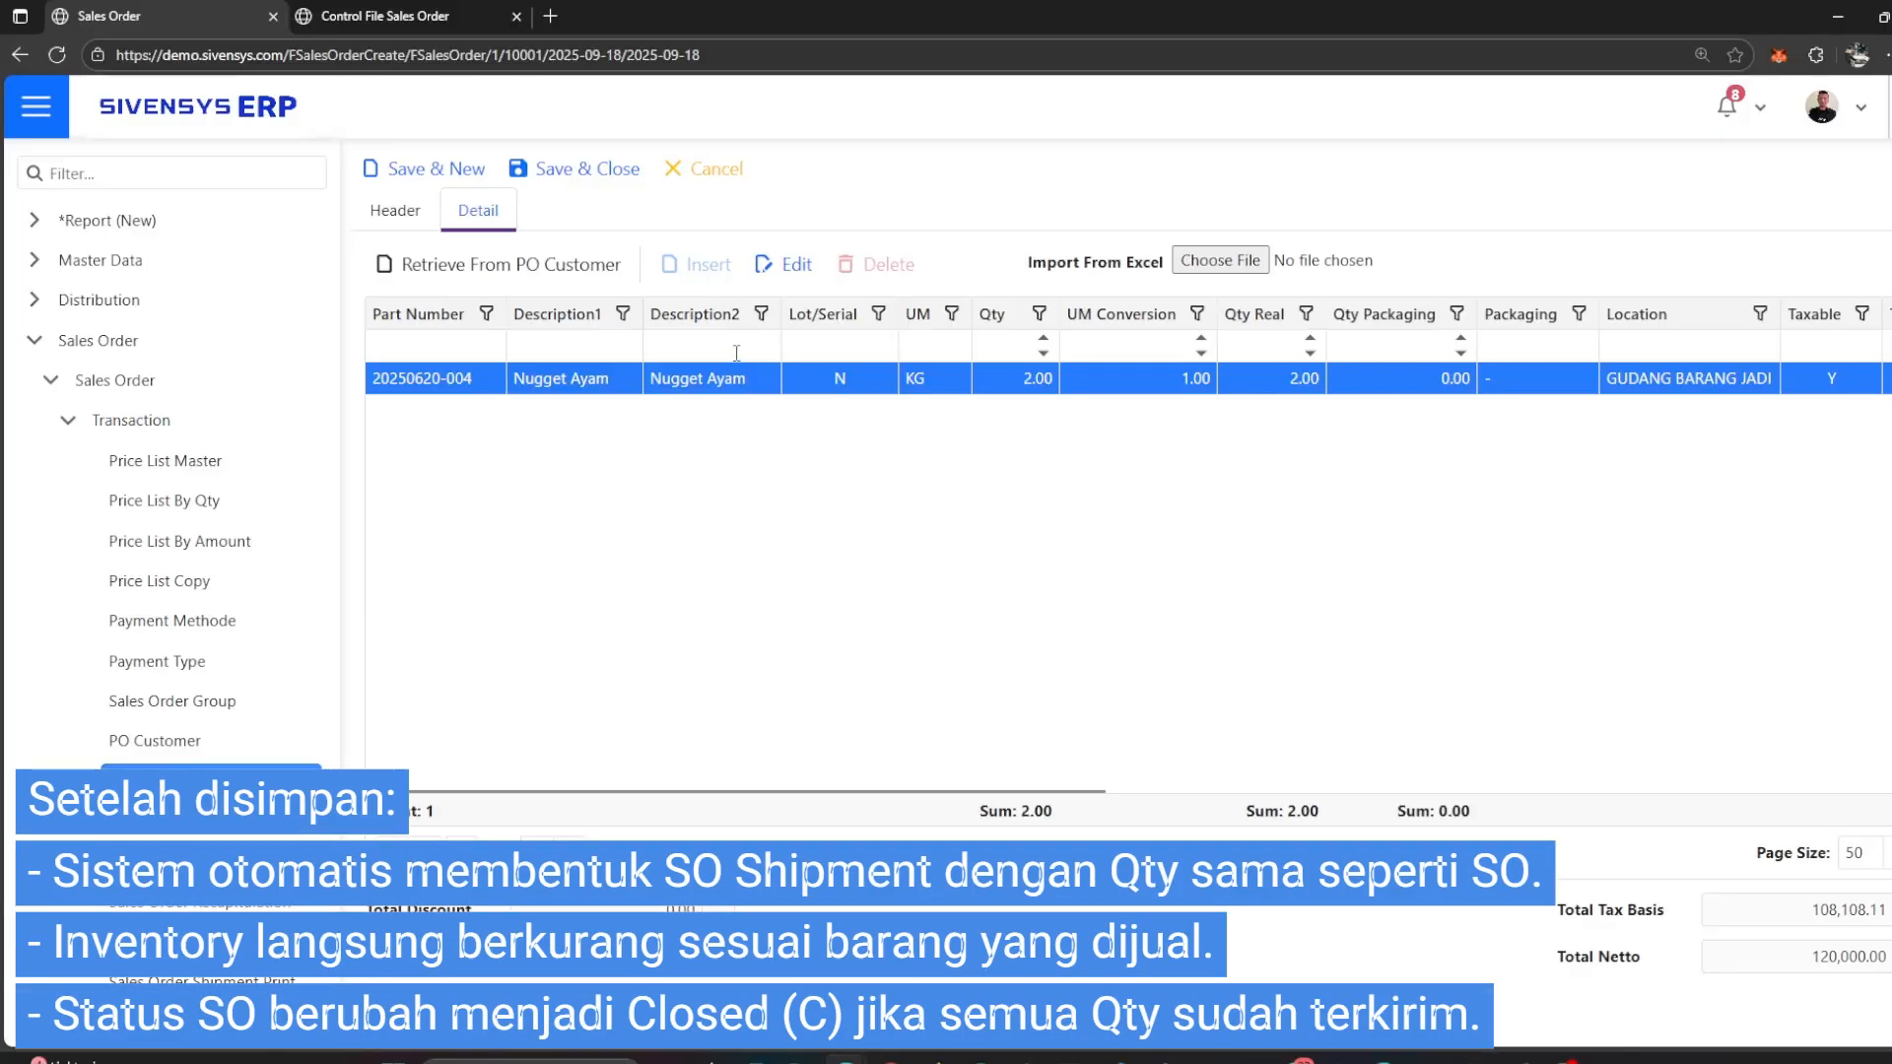
{"action": "left_click", "coordinate": [598, 174]}
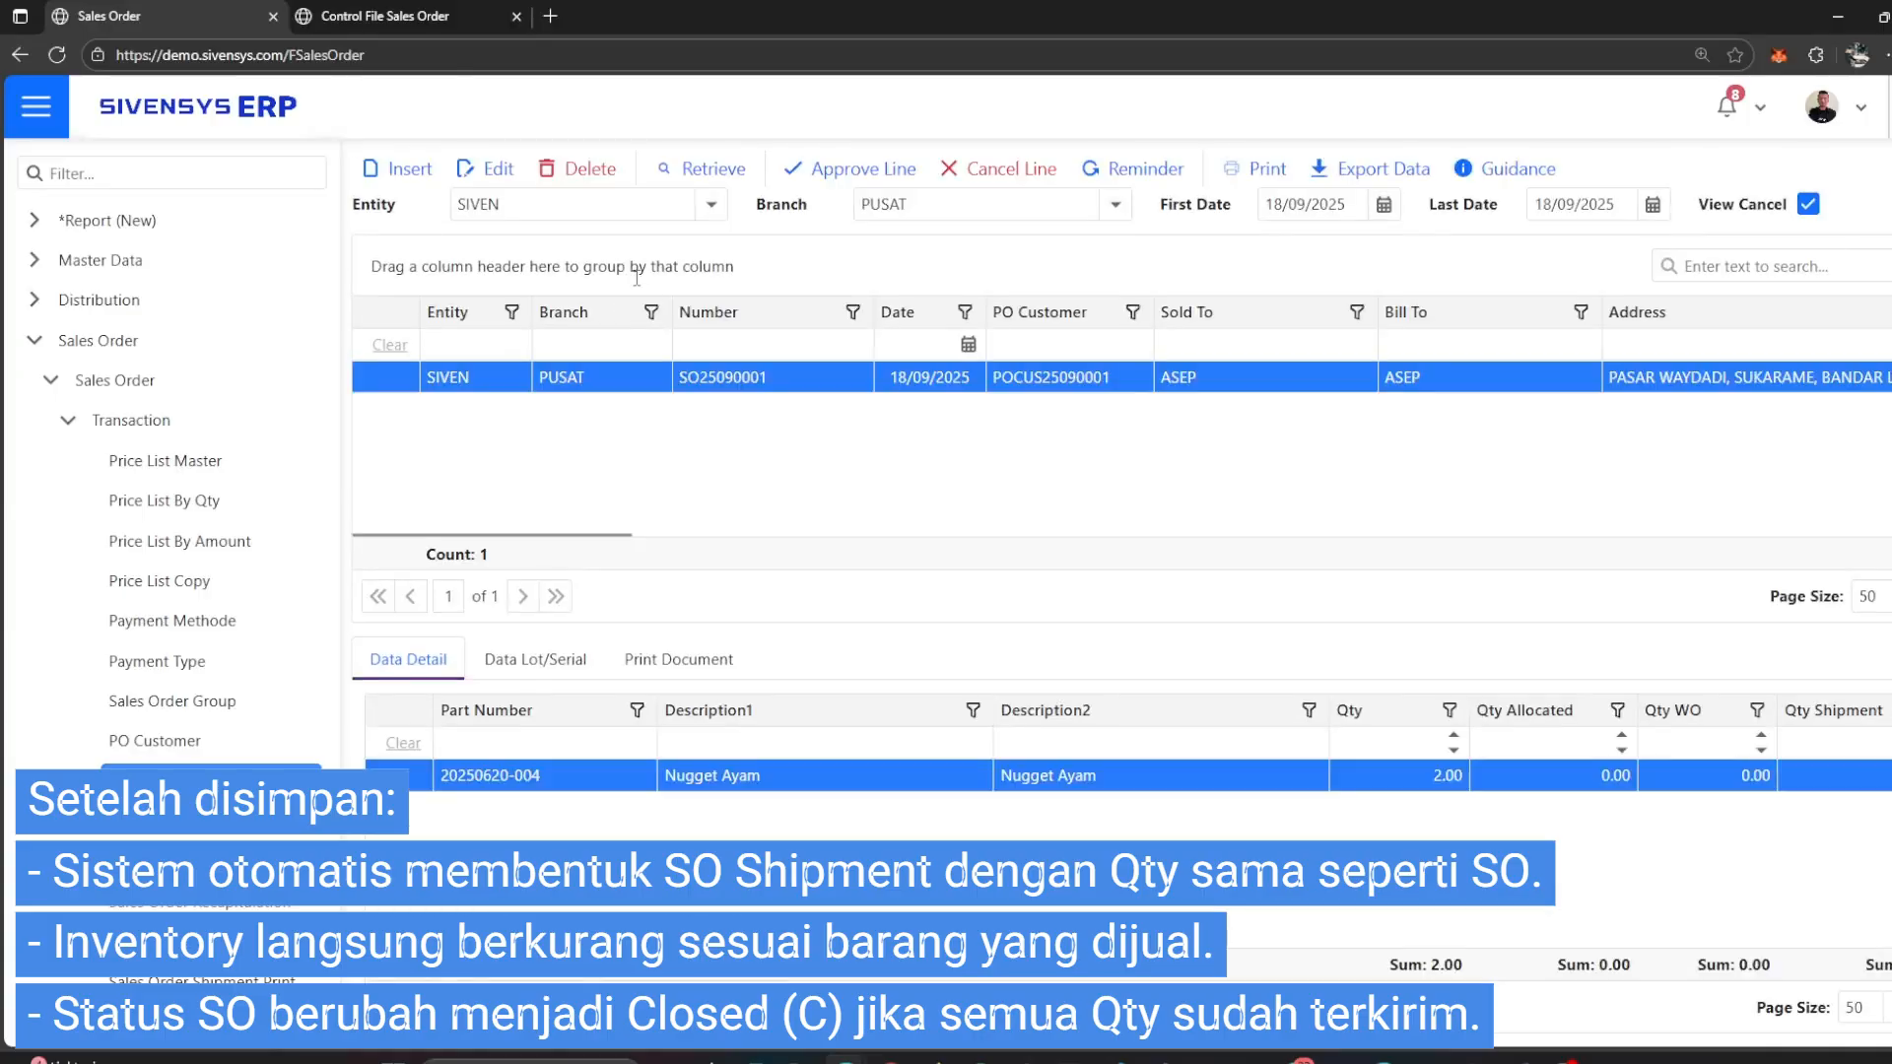
Step: Check the saved sales order's quantity columns and approval status columns, and open its printout
{"action": "left_click_drag", "start_coordinate": [773, 944], "coordinate": [987, 944]}
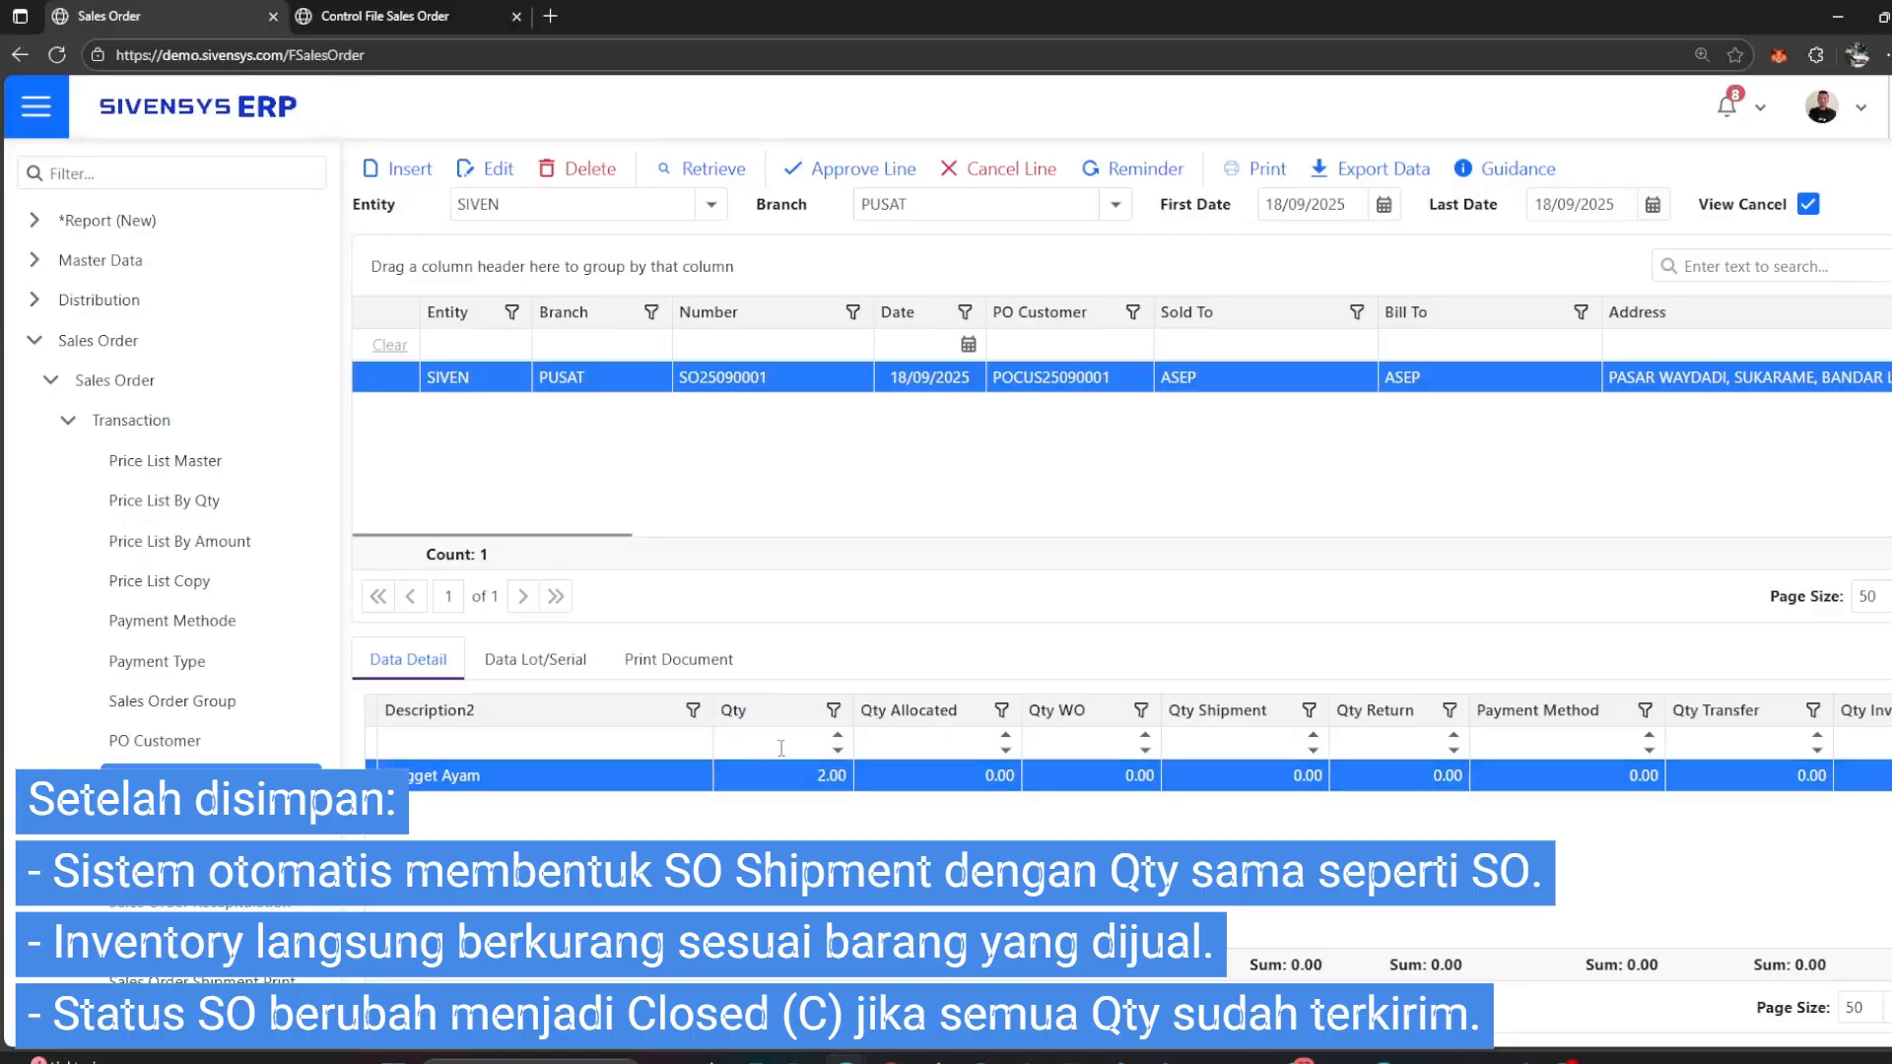
{"action": "left_click_drag", "start_coordinate": [600, 534], "coordinate": [1877, 514]}
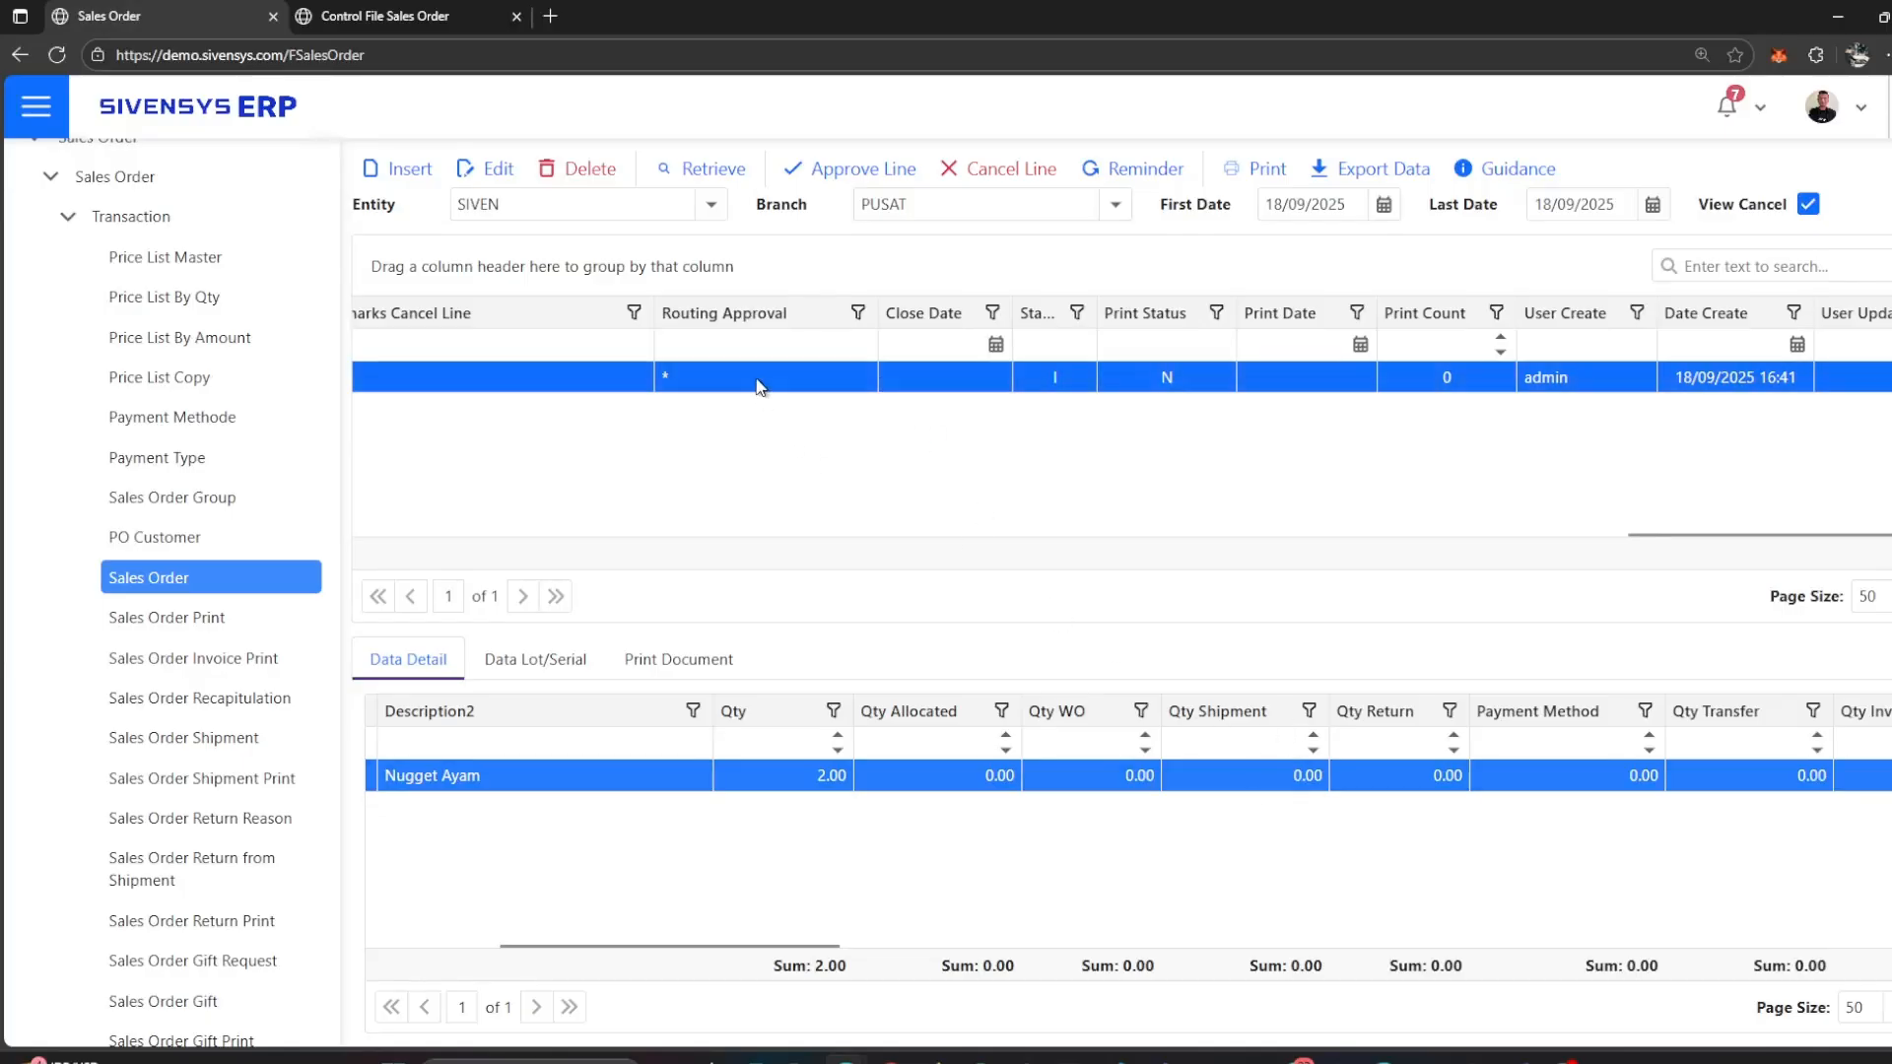
{"action": "left_click", "coordinate": [1257, 173]}
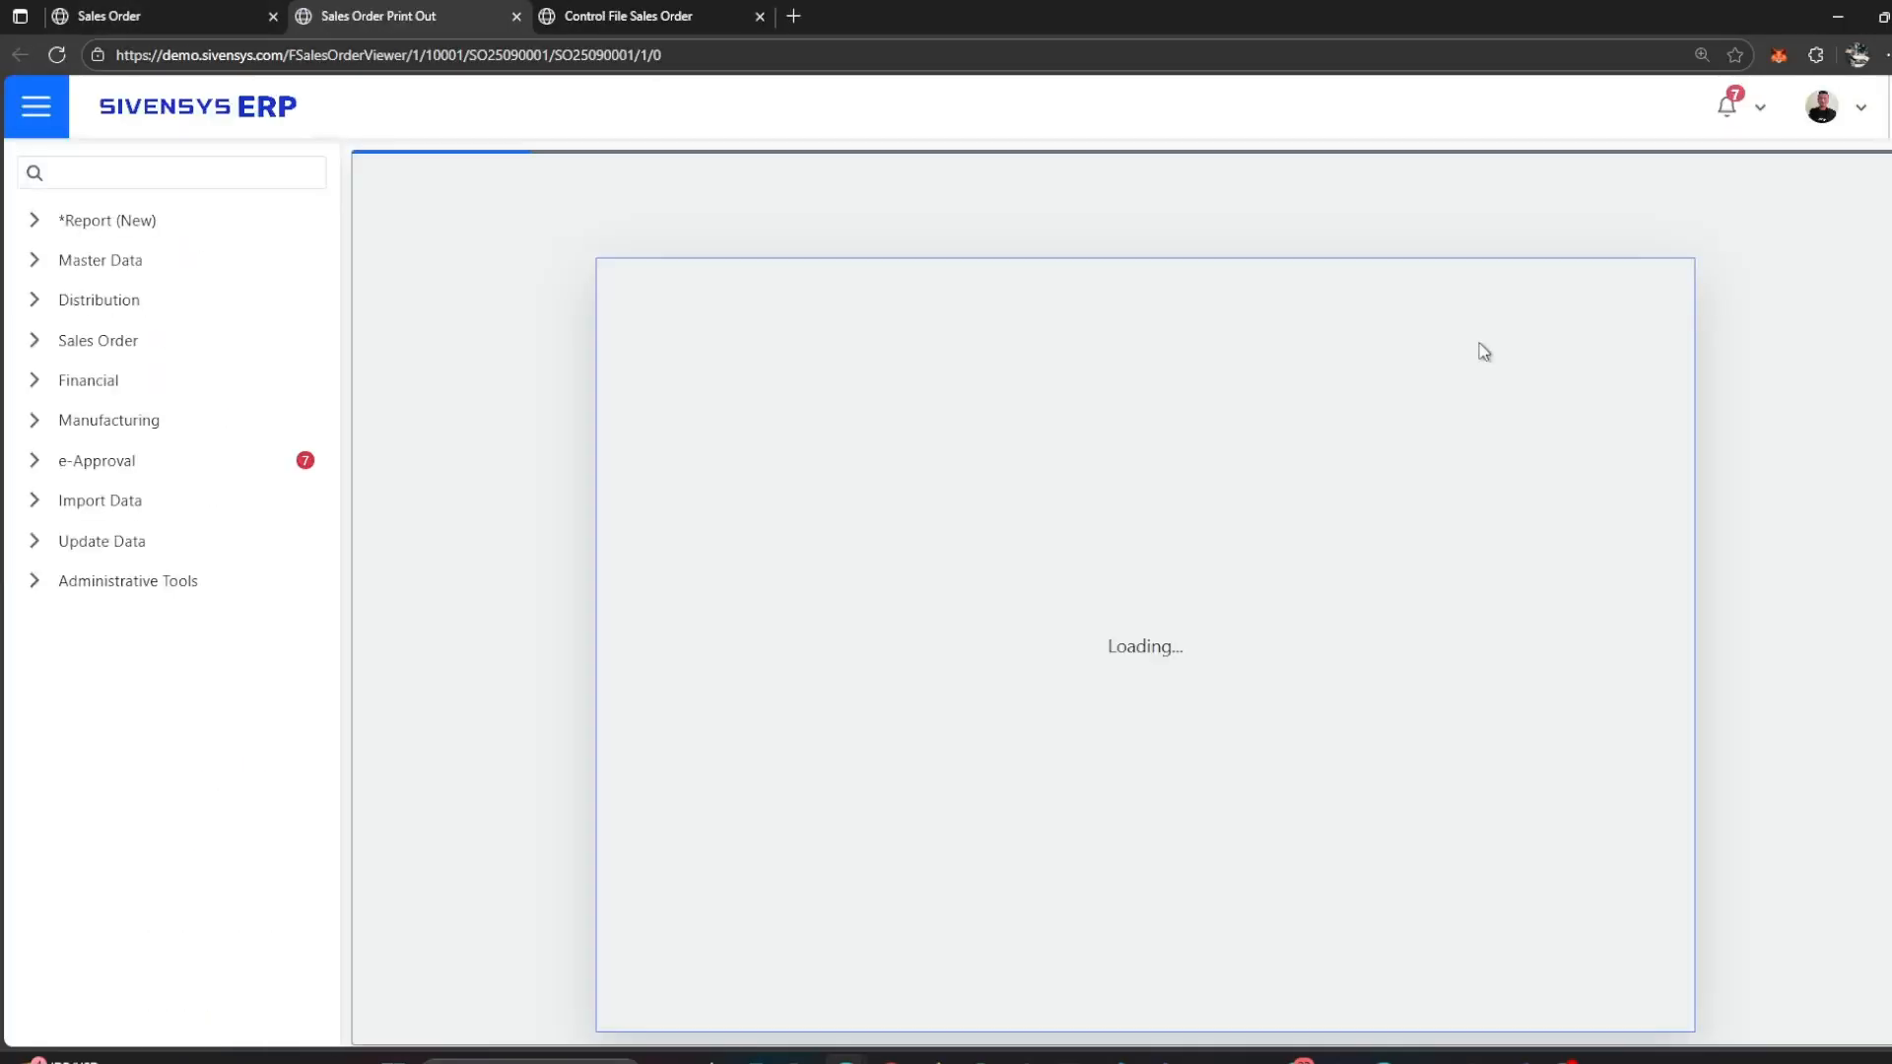